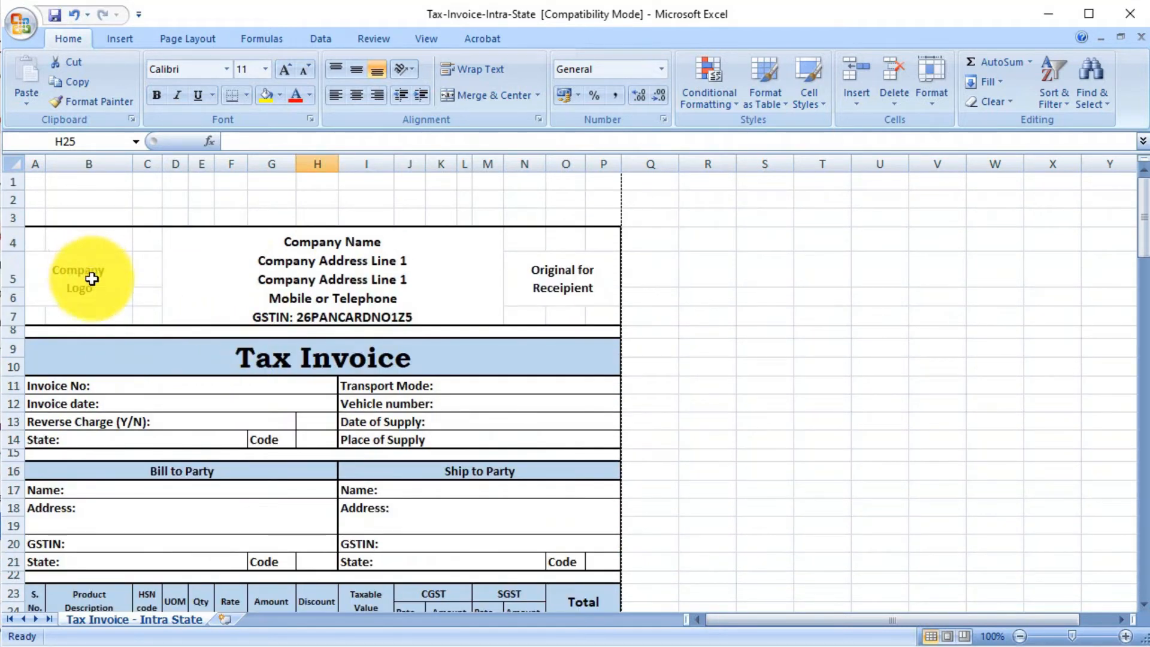
# Replace the Company Logo placeholder with the Green Tech logo picture and enlarge it to about 2.27 cm high by 3.02 cm wide
pyautogui.click(101, 294)
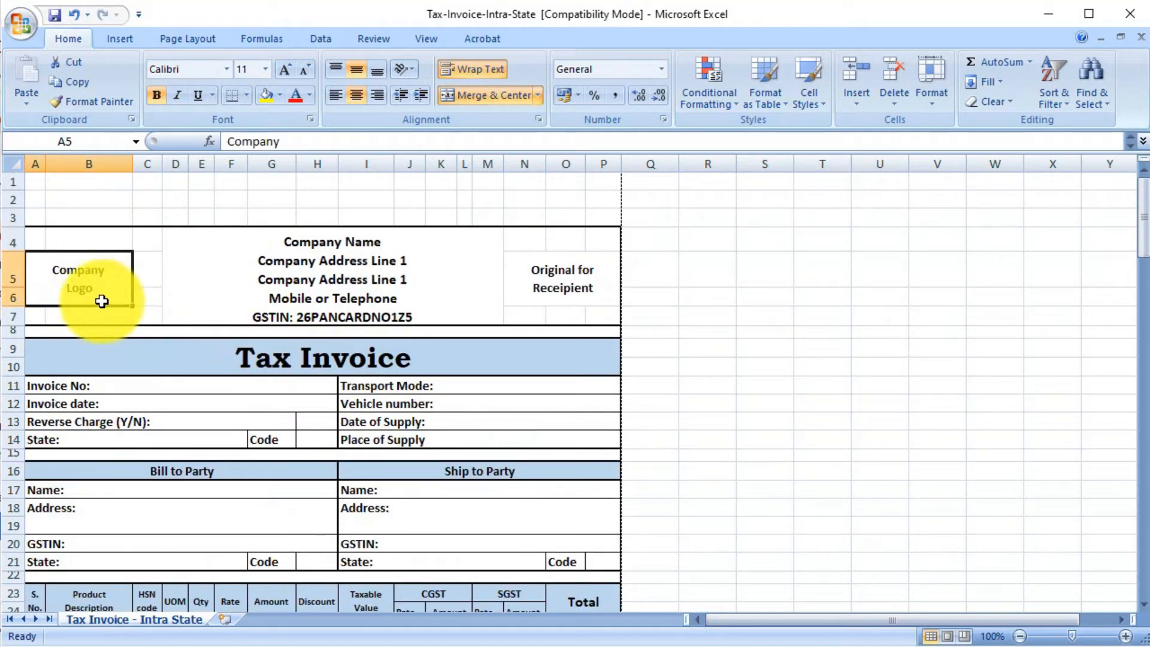
pyautogui.press('Delete')
pyautogui.click(120, 40)
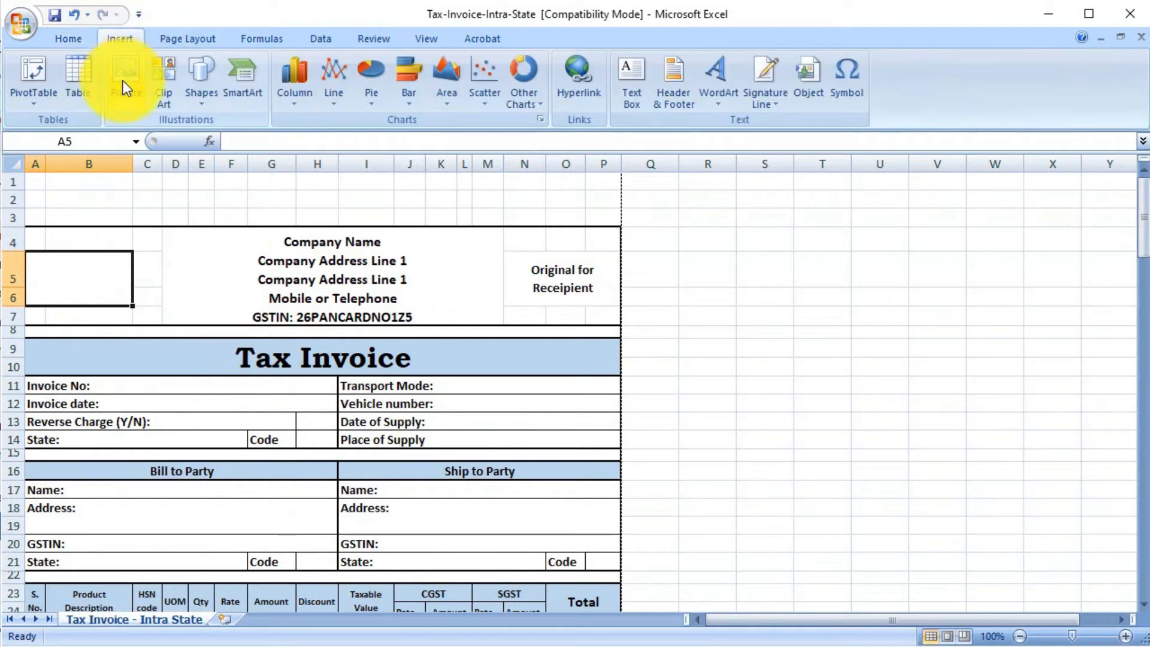
pyautogui.click(124, 87)
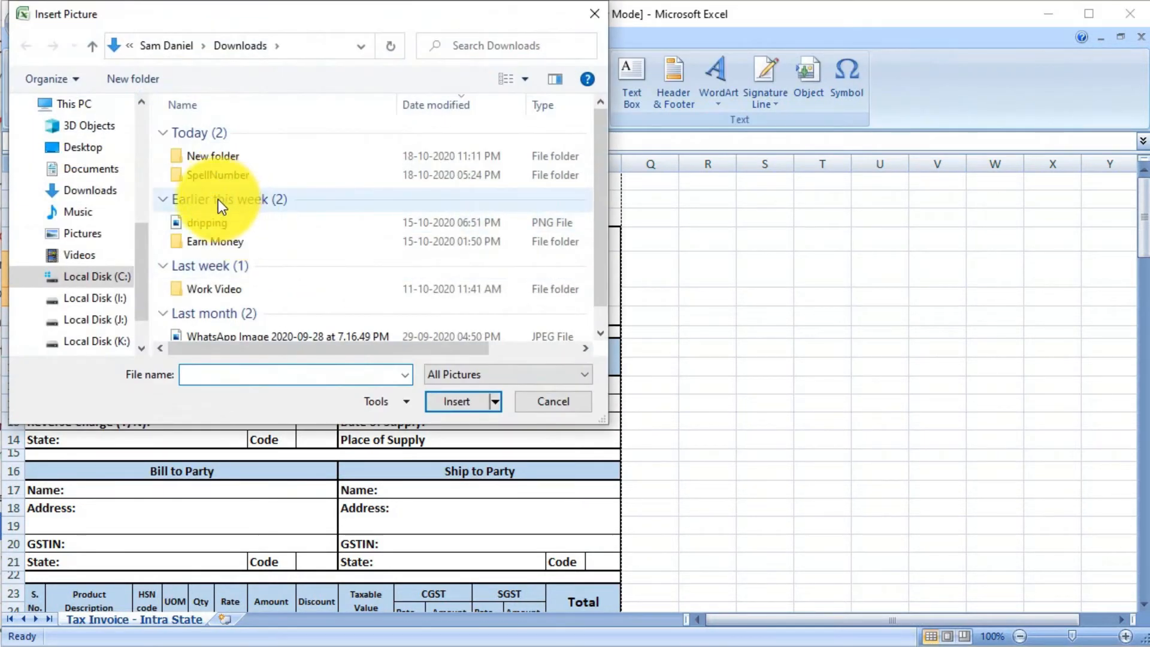
pyautogui.doubleClick(224, 164)
pyautogui.click(209, 174)
pyautogui.click(455, 402)
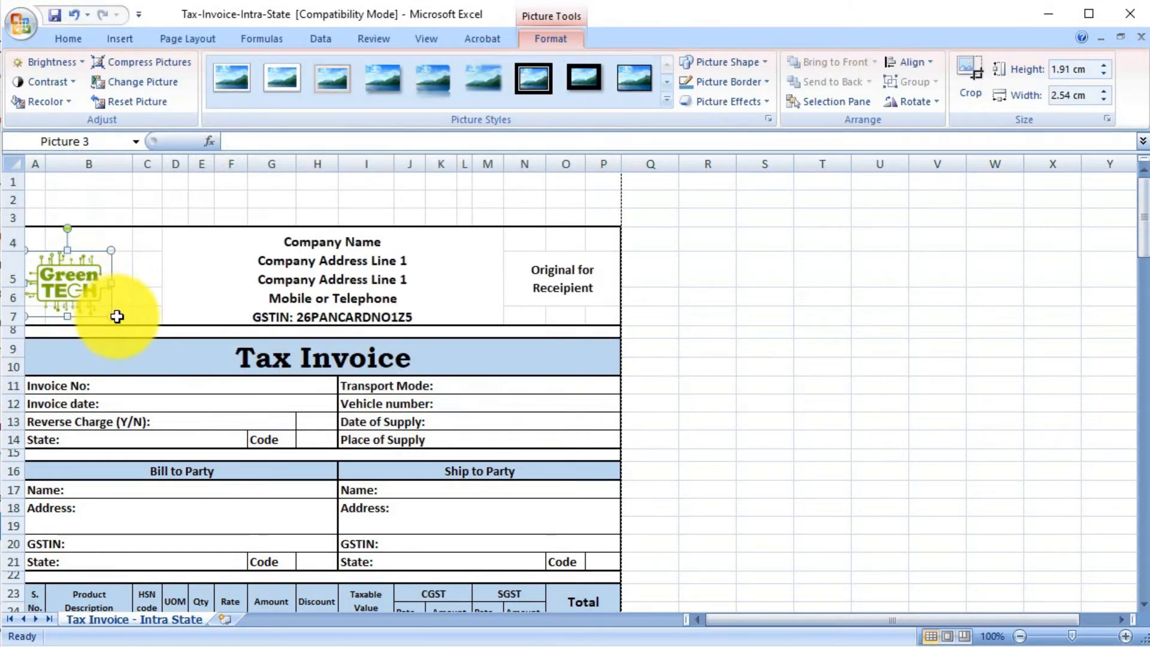
pyautogui.moveTo(113, 313); pyautogui.dragTo(128, 319)
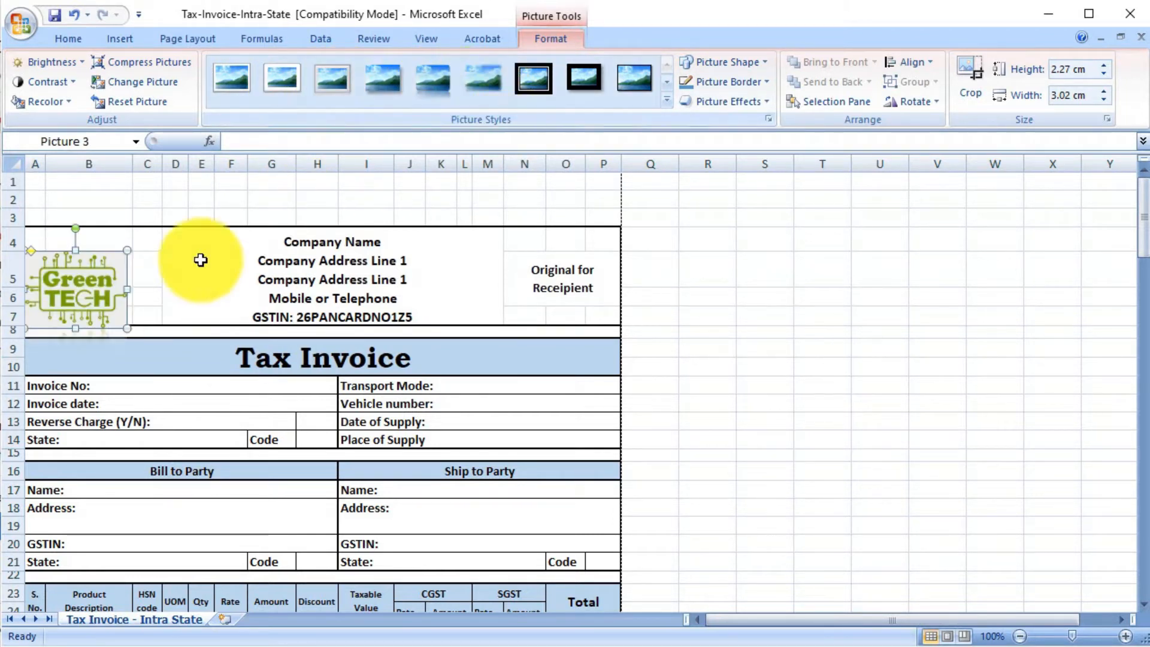
# Replace the "Company Name" line in the invoice header with "Green Tech Tamil", keeping the address and GSTIN lines
pyautogui.click(354, 236)
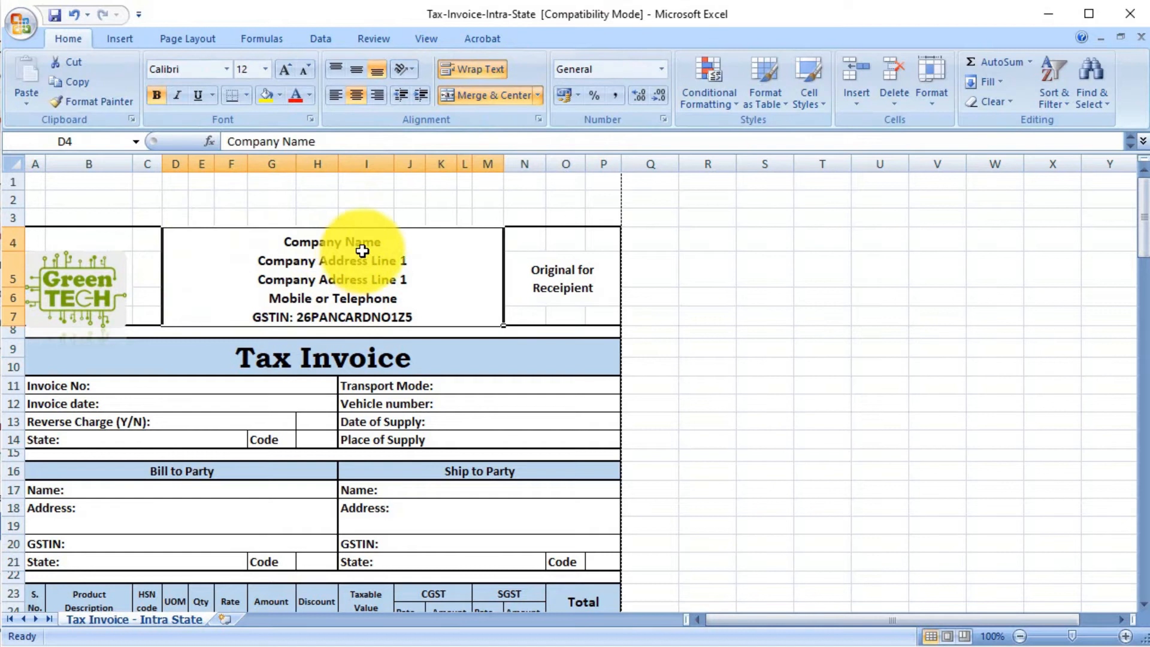
pyautogui.moveTo(342, 143); pyautogui.dragTo(202, 135)
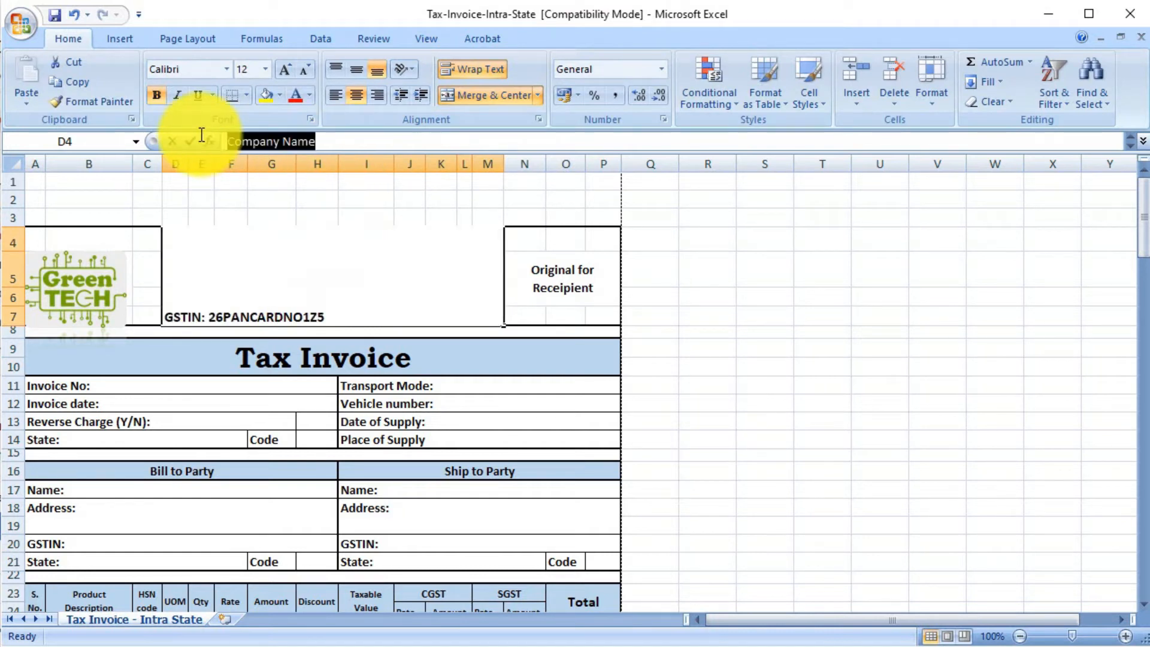
pyautogui.write('G')
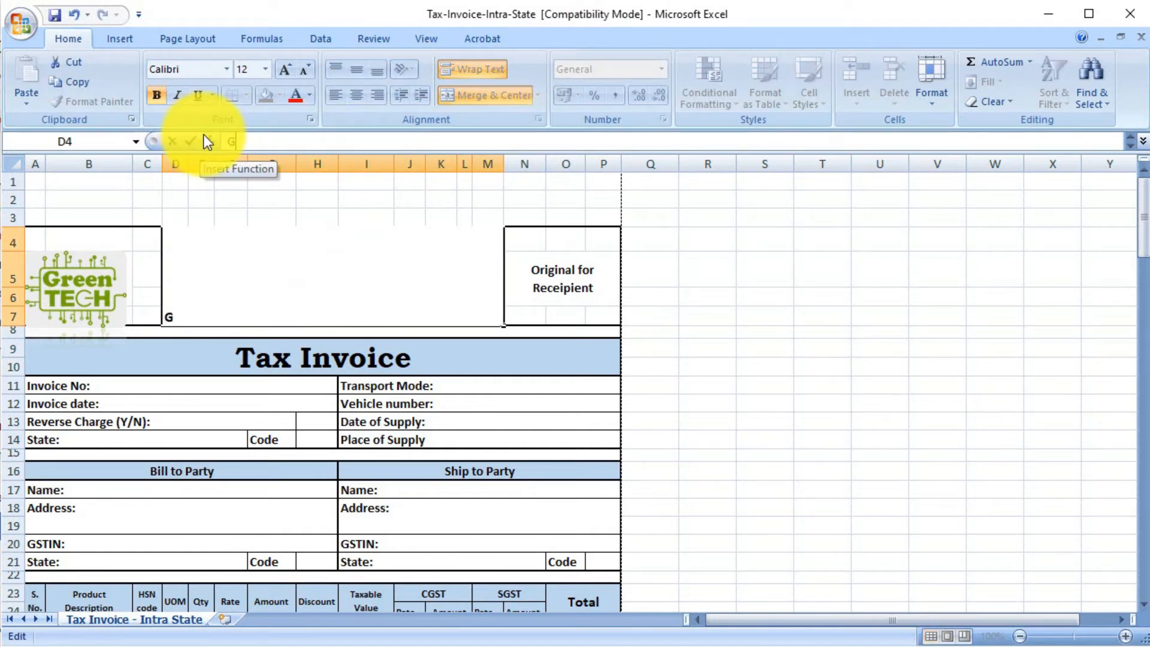
pyautogui.write('reen Tech Tamil')
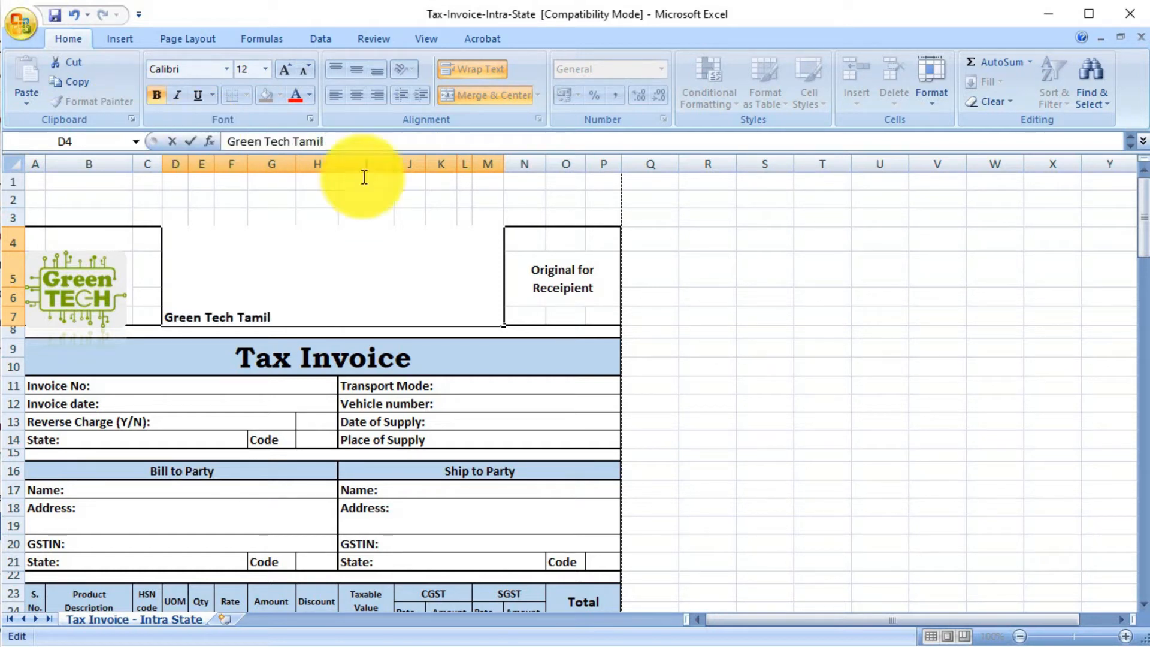
pyautogui.click(593, 276)
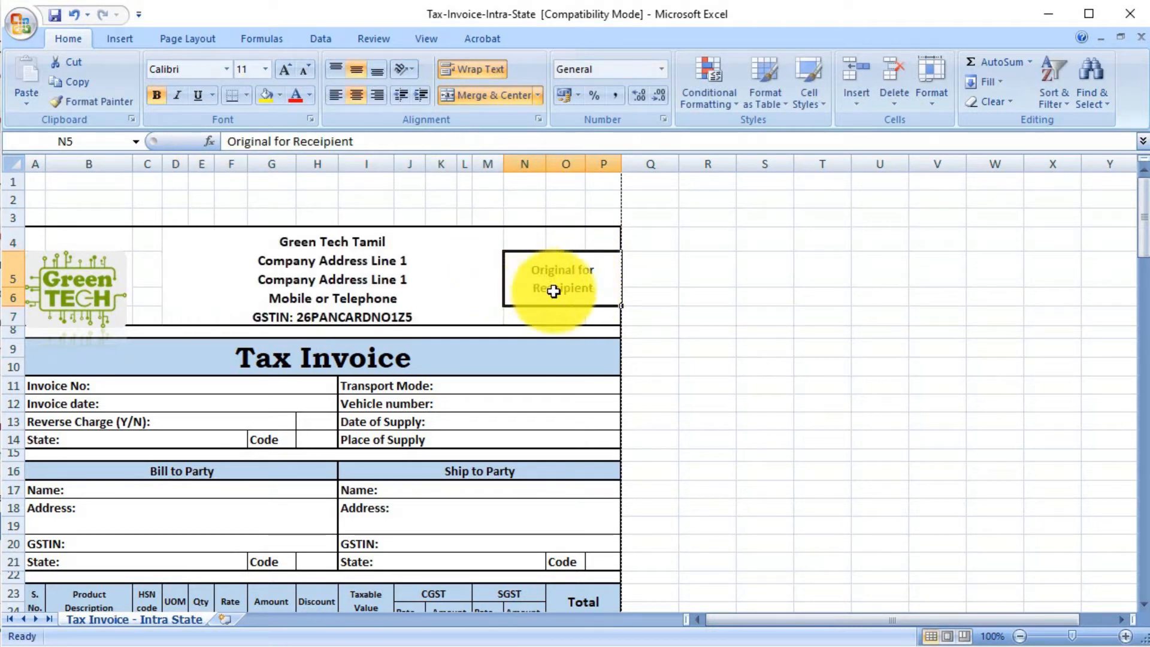
# Change the first address line of the company header to "Company Add Line 1" and go through its remaining lines down to GSTIN
pyautogui.click(365, 257)
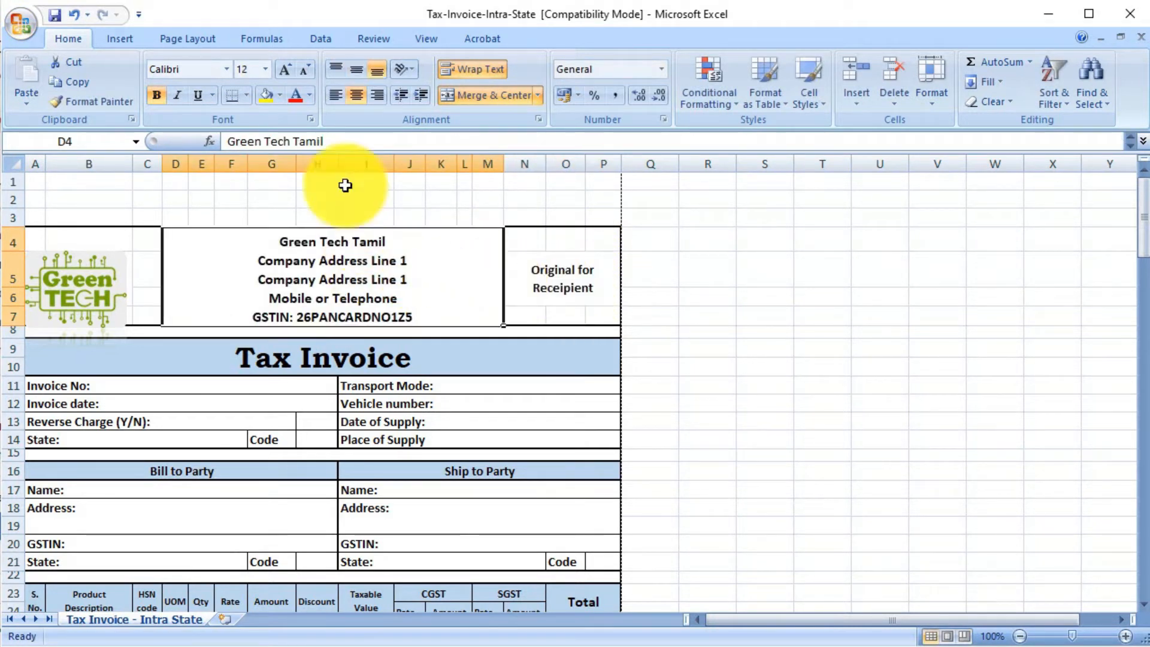
pyautogui.click(357, 147)
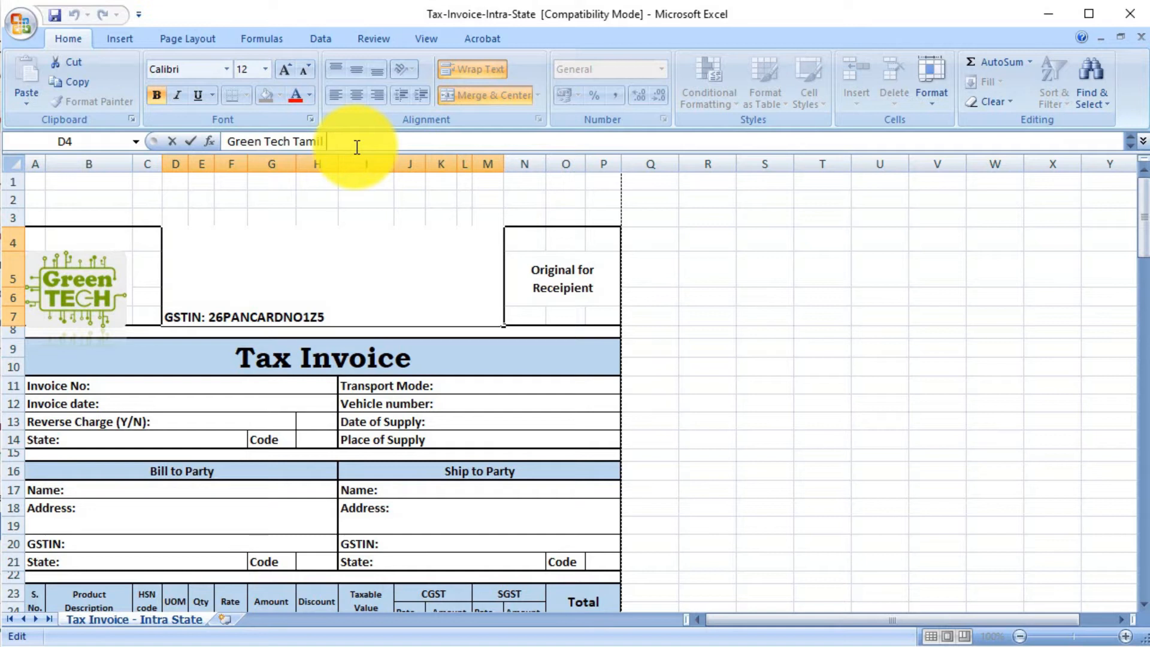
pyautogui.hotkey('alt', 'Return')
pyautogui.write('Company Address Line 1')
pyautogui.moveTo(372, 144); pyautogui.dragTo(350, 137)
pyautogui.press('Down')
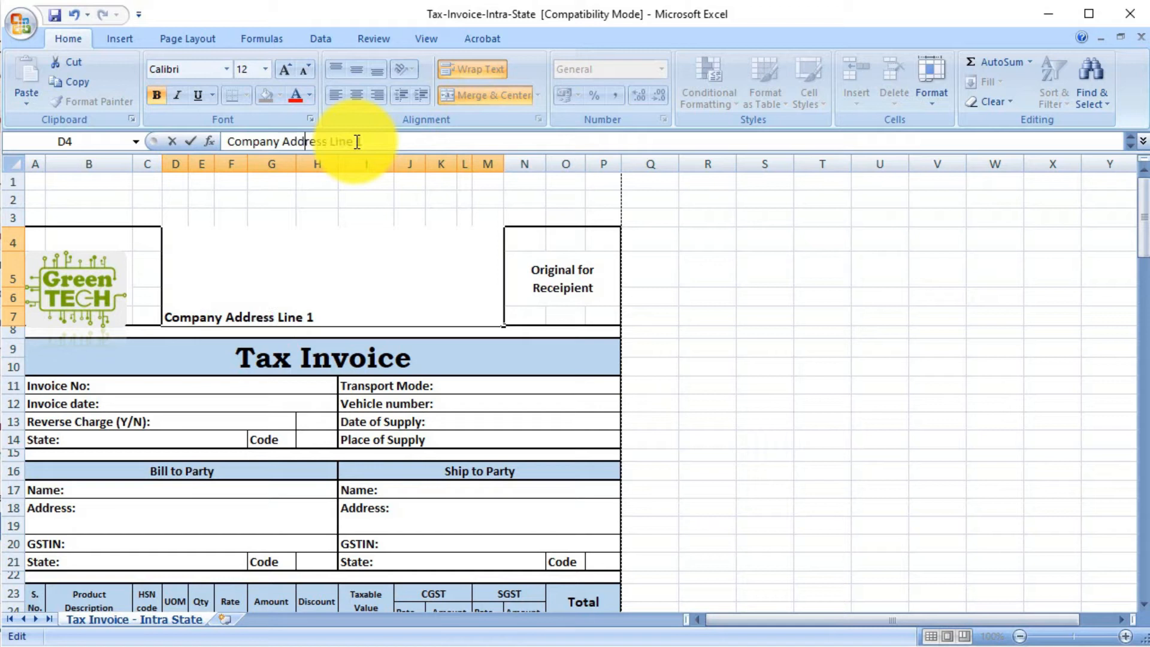
pyautogui.press('Down')
pyautogui.press('Down')
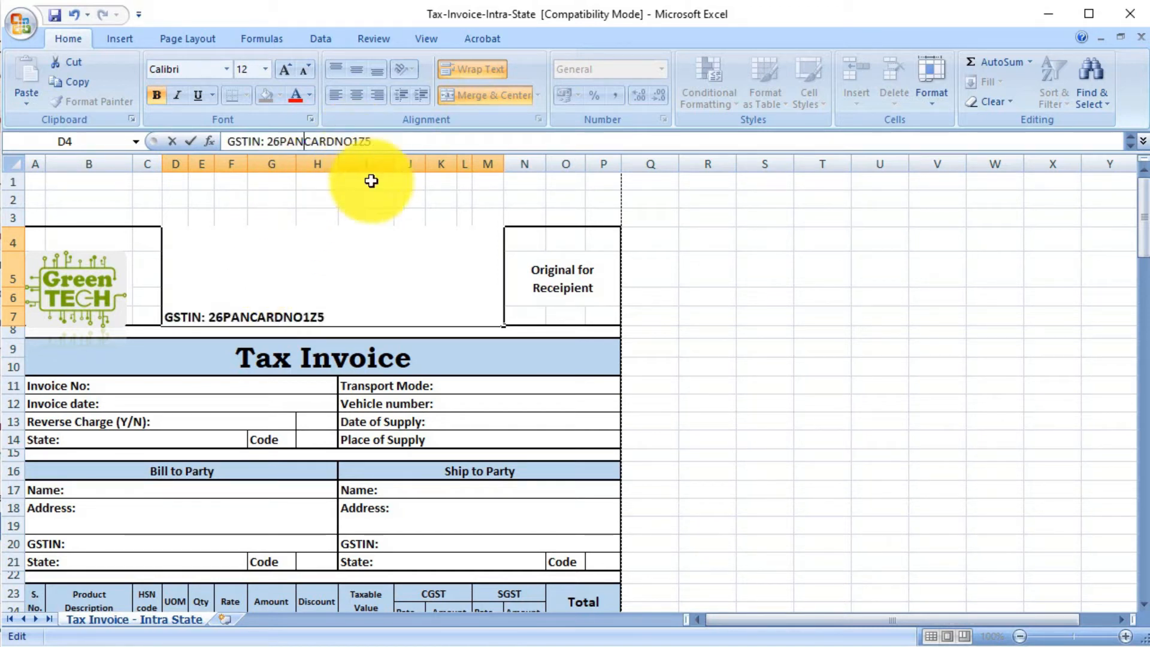
# Add 101 after the Invoice No label and 26.5.2020 after the Invoice date label
pyautogui.click(226, 389)
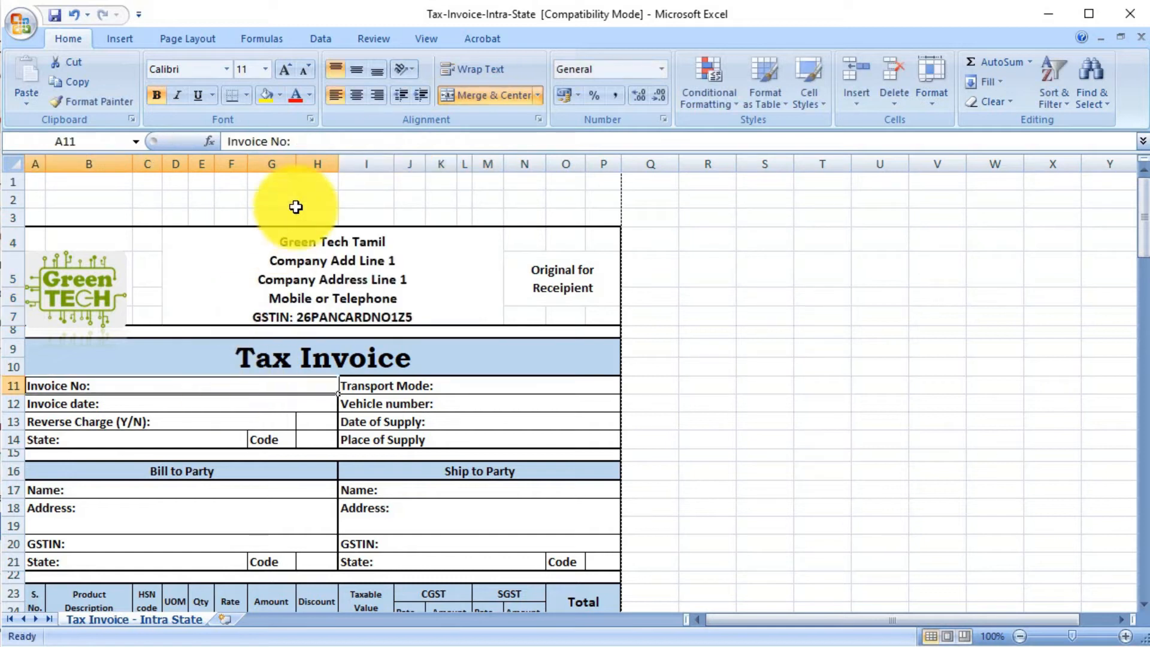
pyautogui.click(337, 144)
pyautogui.write('101')
pyautogui.click(180, 404)
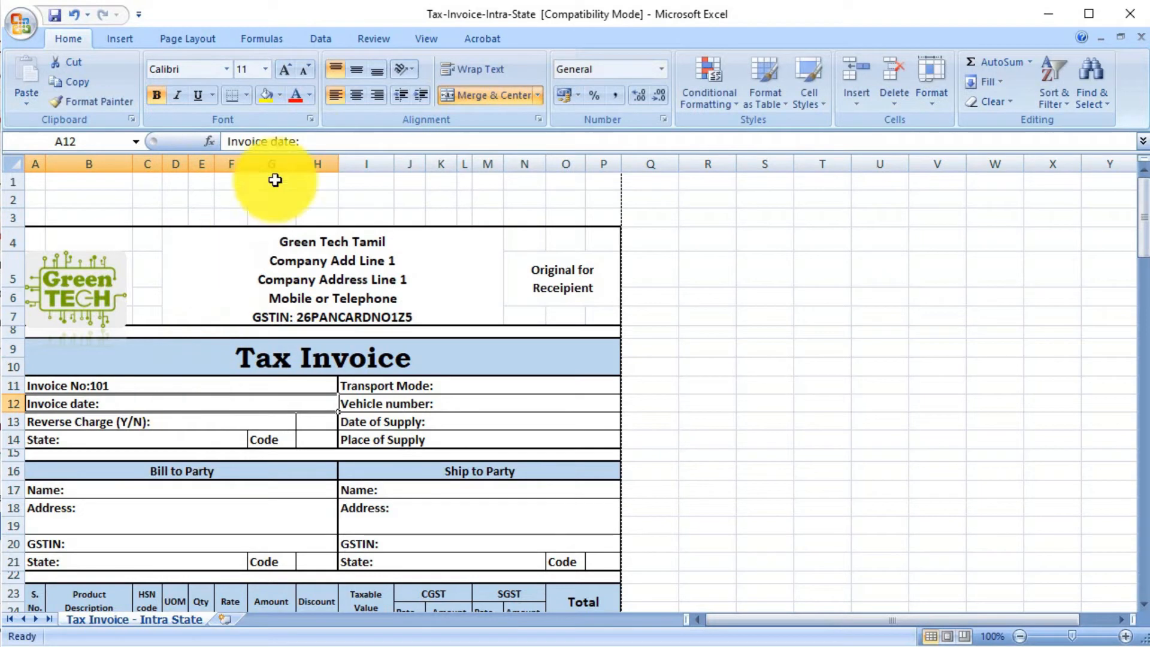
pyautogui.click(346, 140)
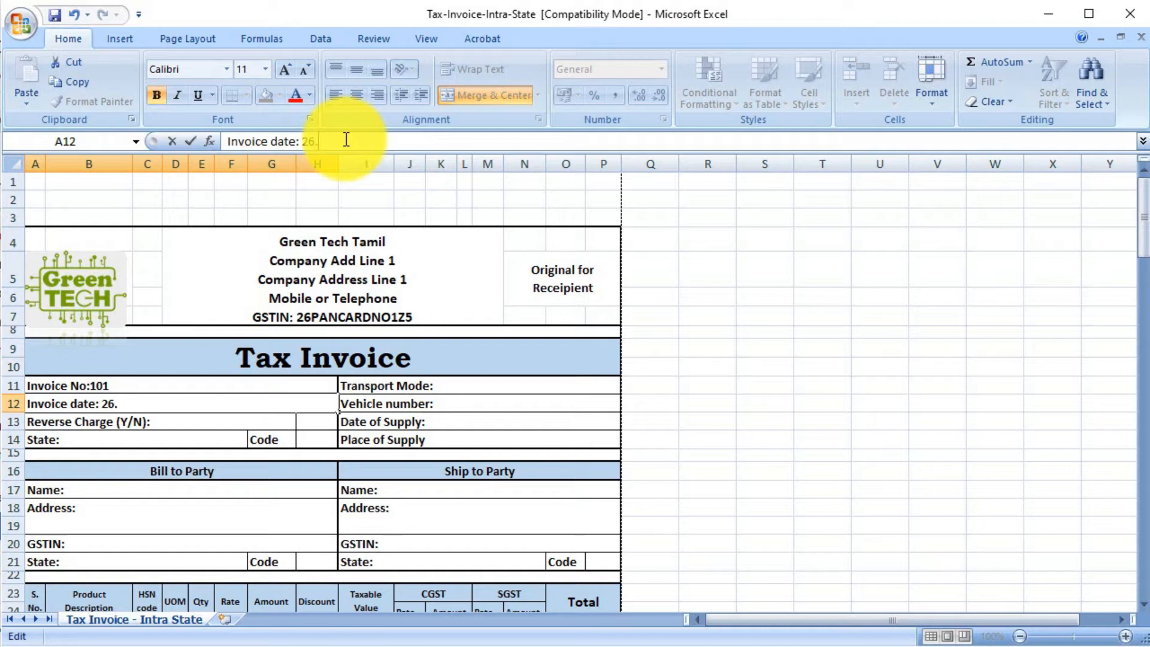
pyautogui.write('26.5.2020')
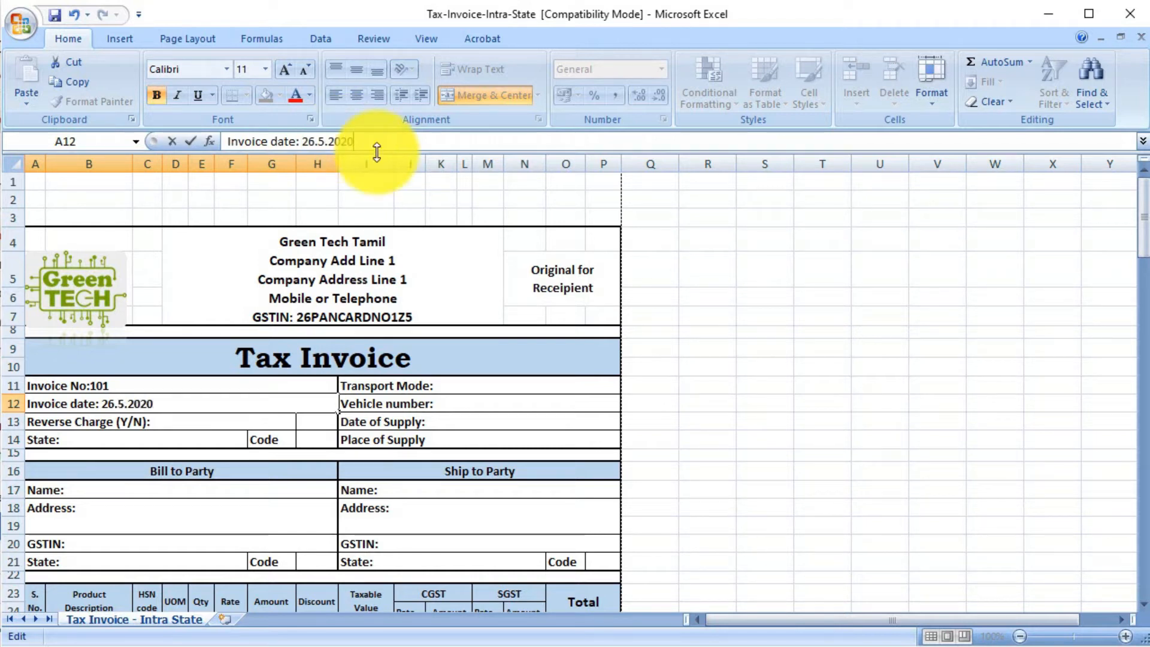
pyautogui.click(122, 423)
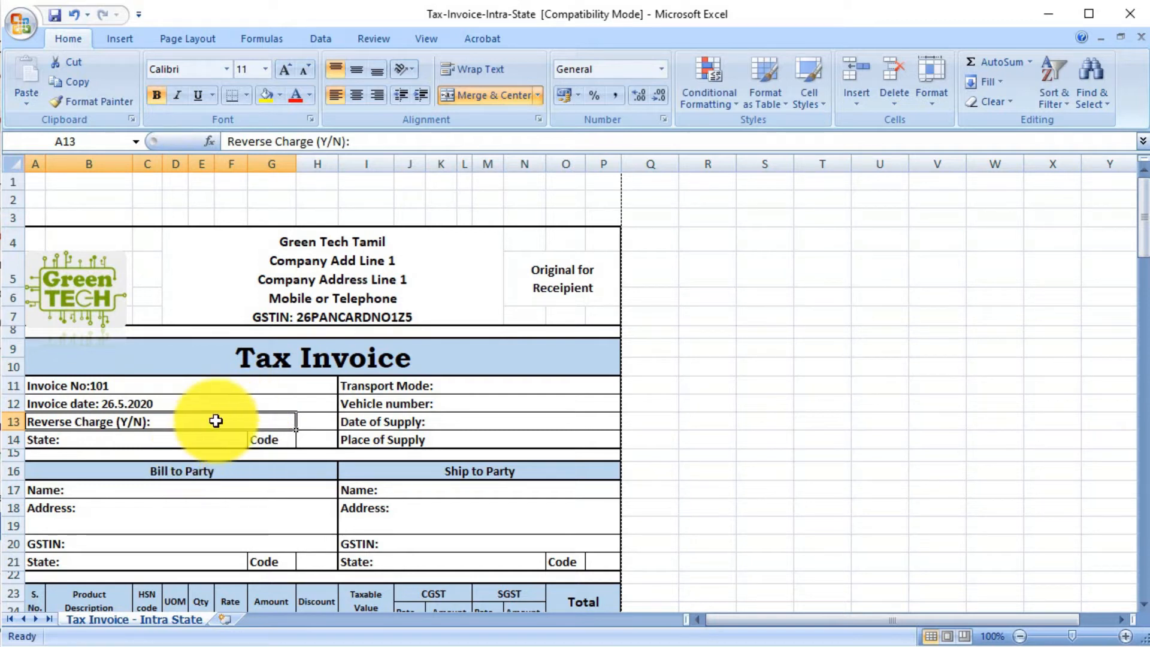
# Add Tamil Nadu after the State label in the invoice details block
pyautogui.click(167, 444)
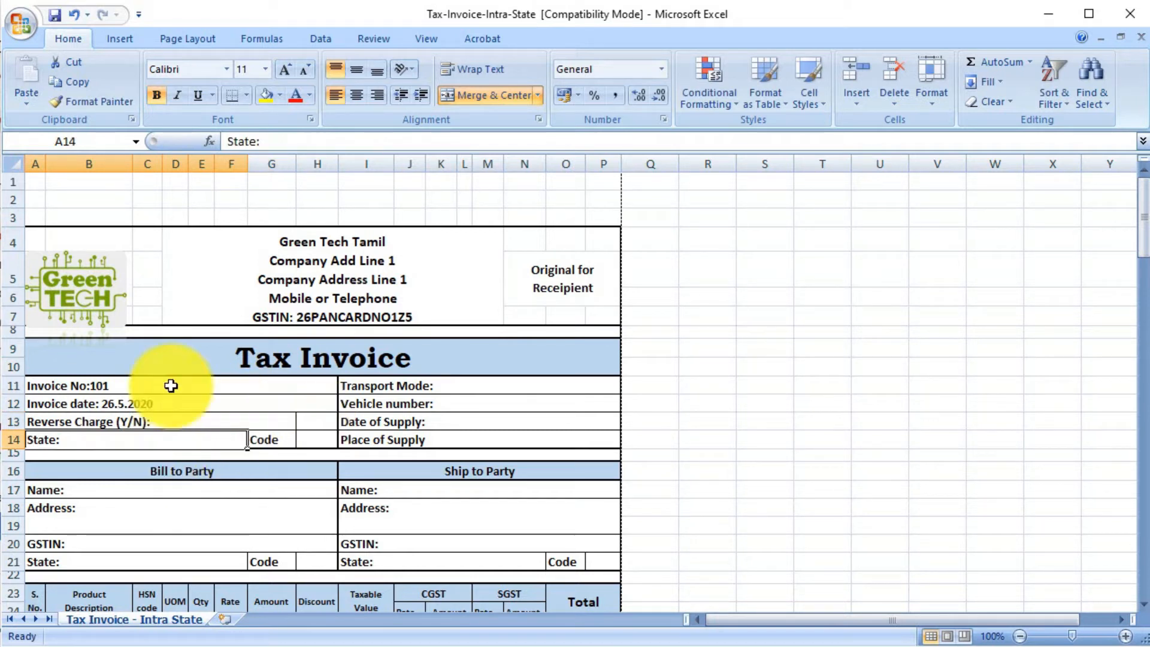
pyautogui.click(296, 142)
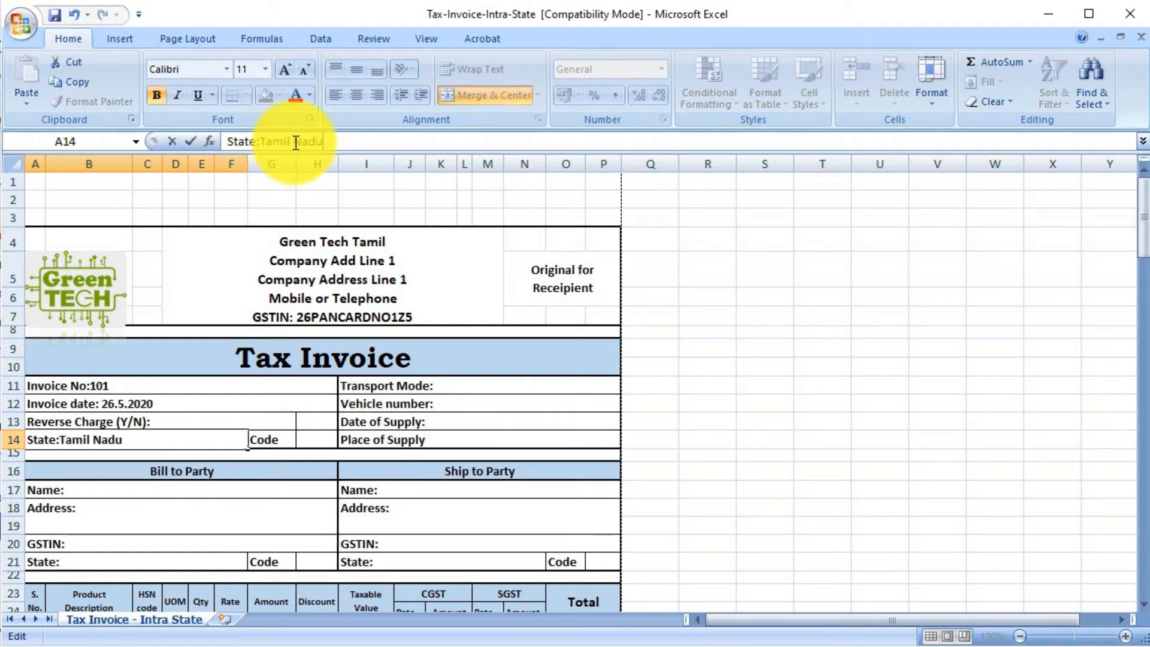
pyautogui.click(308, 437)
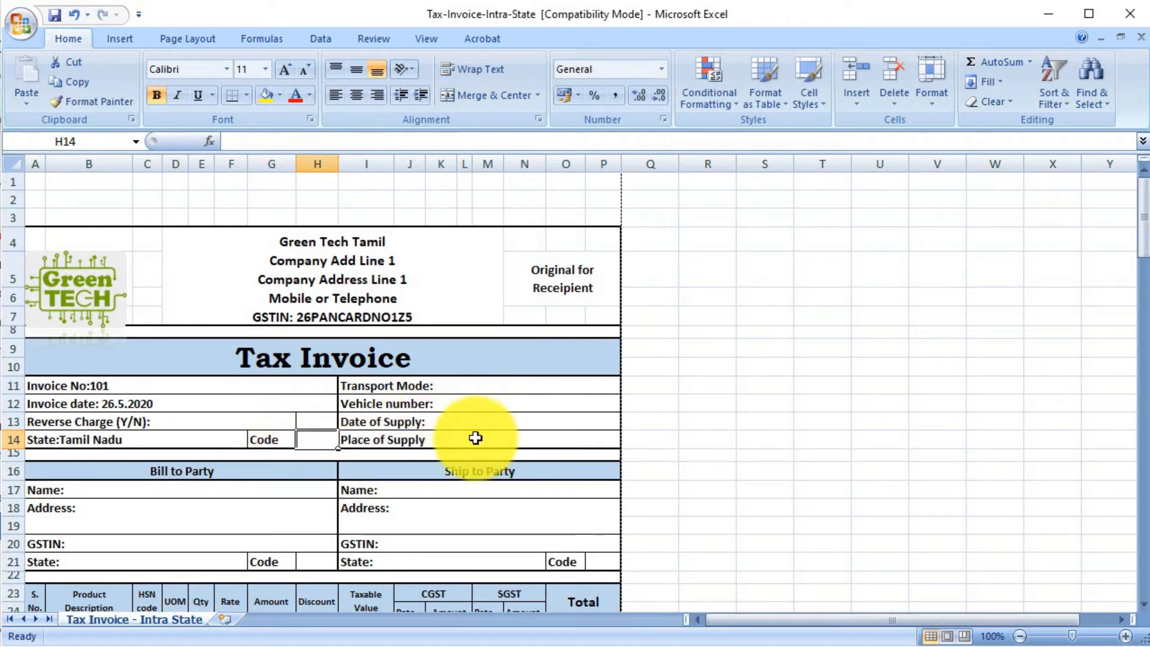
# Look through the invoice's party details, item table, tax totals, bank details, terms and signature sections
pyautogui.scroll(-1, 473, 435)
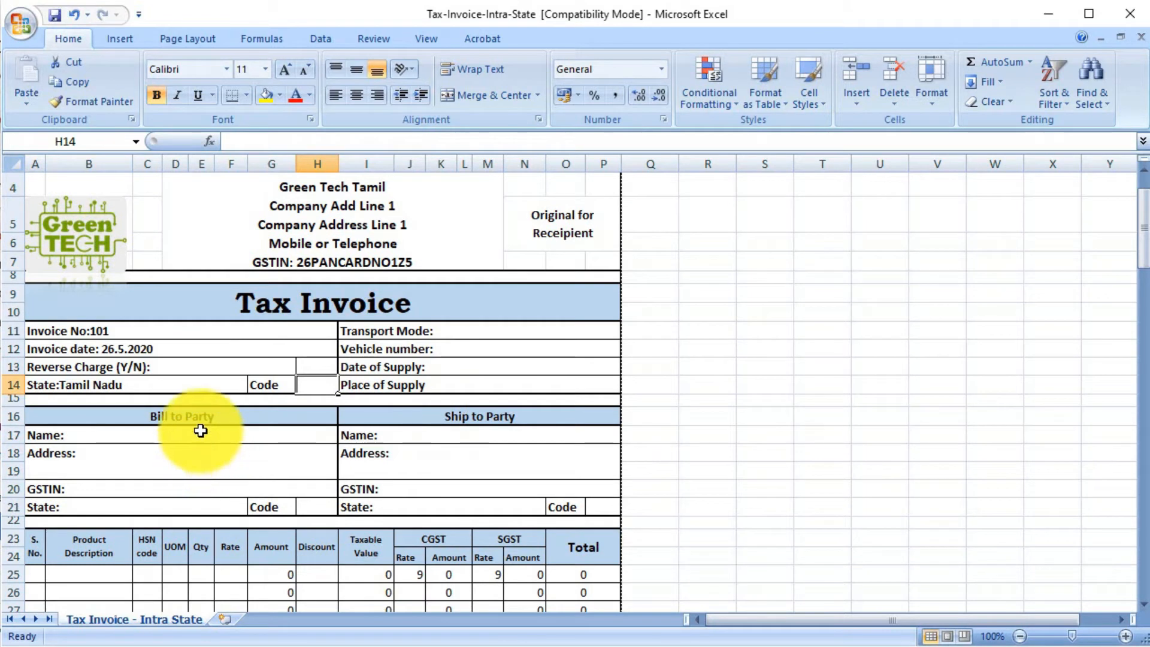
pyautogui.scroll(-1, 449, 437)
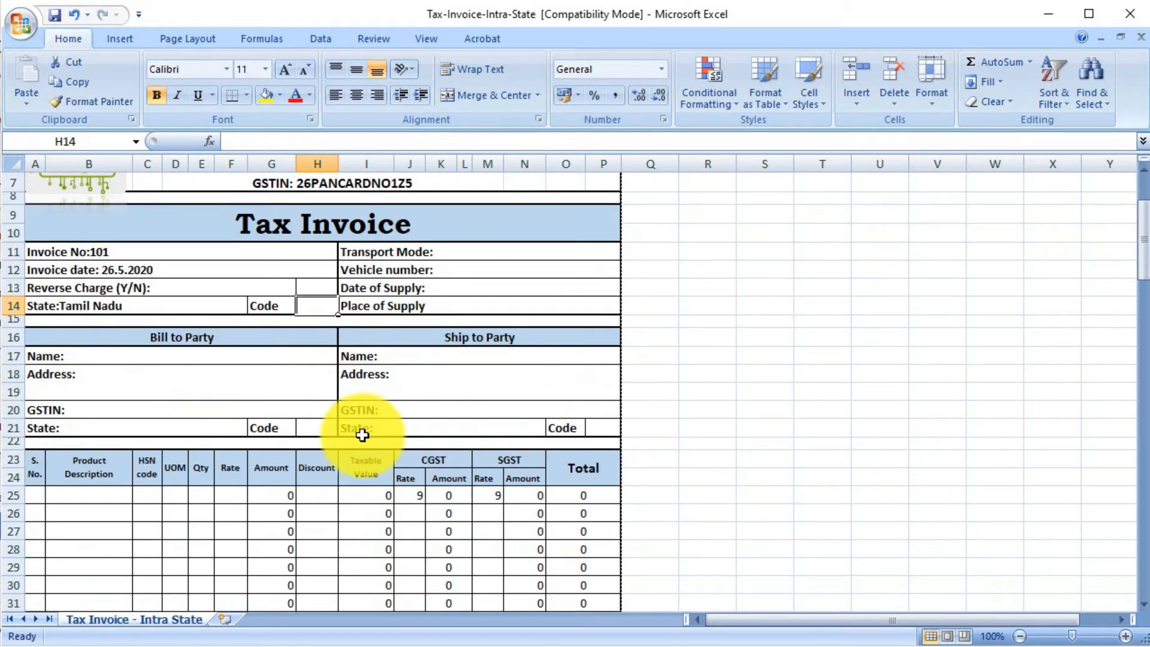
pyautogui.scroll(-1, 317, 423)
pyautogui.scroll(-1, 459, 398)
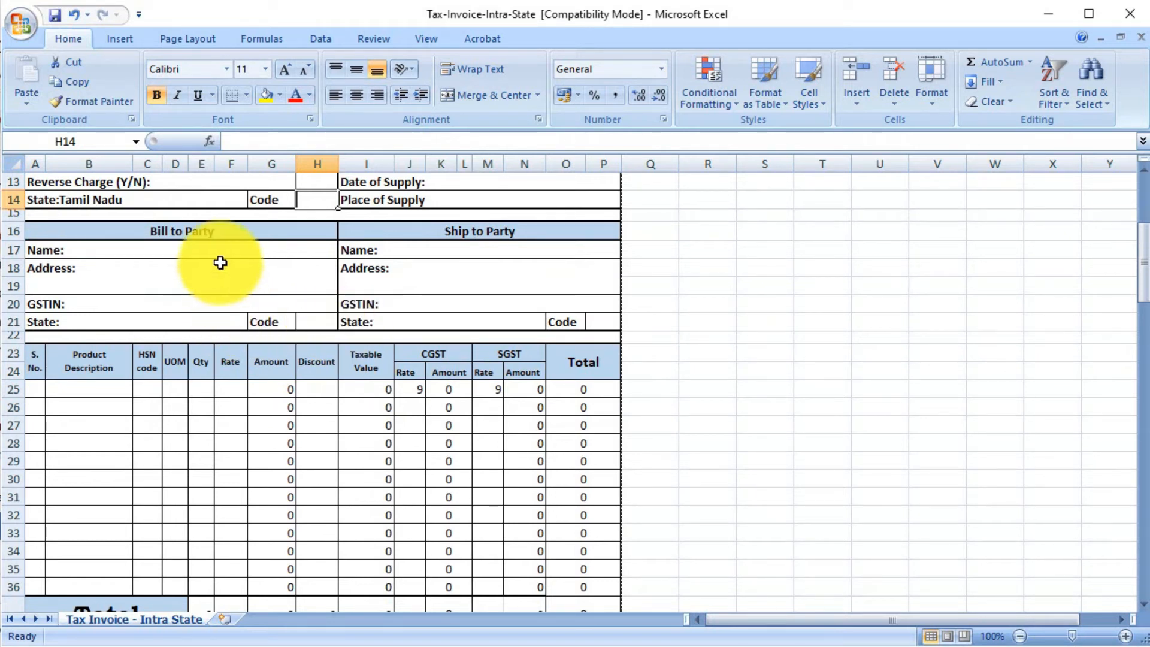
pyautogui.scroll(4, 243, 235)
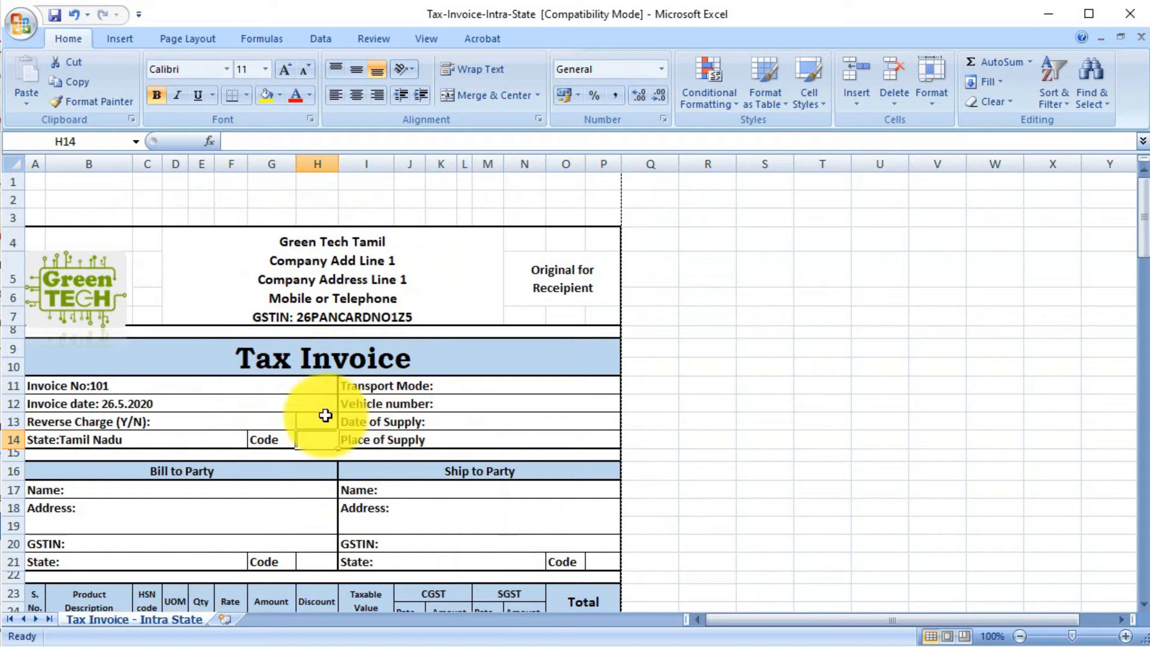
pyautogui.scroll(-13, 326, 411)
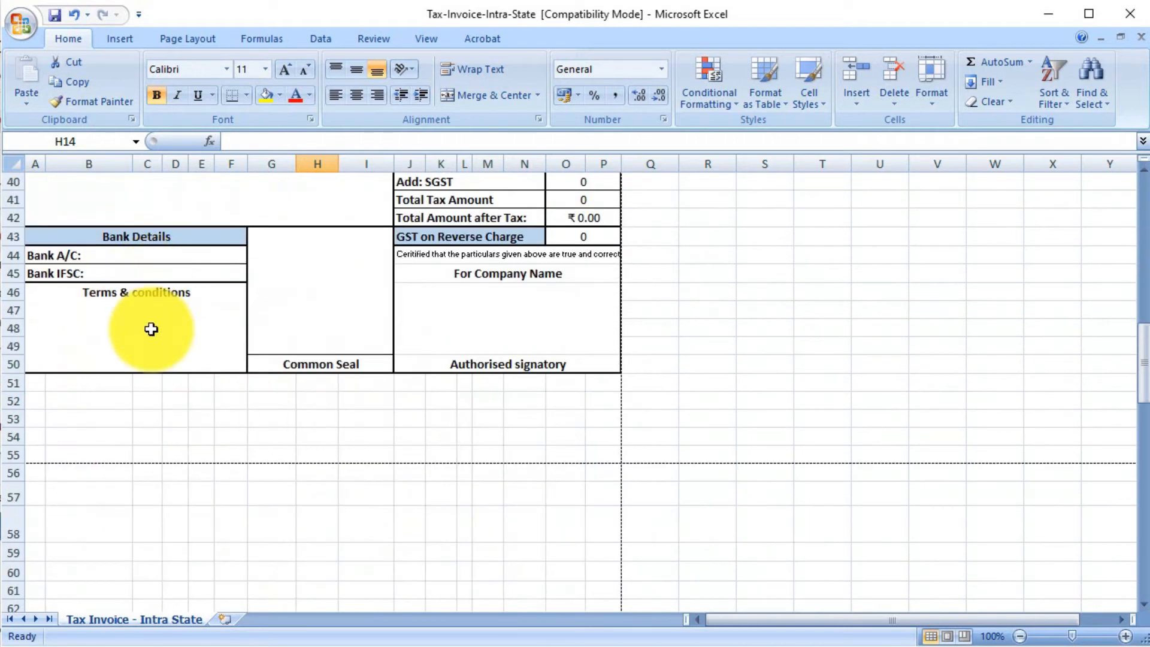
pyautogui.scroll(2, 380, 303)
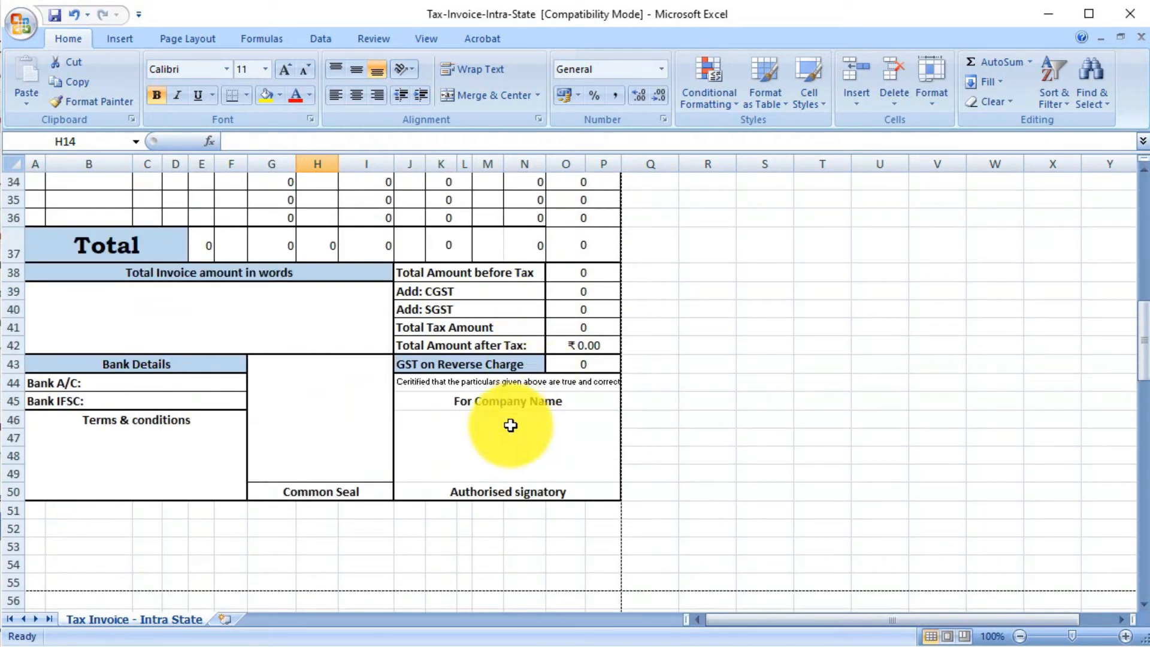
pyautogui.scroll(7, 304, 322)
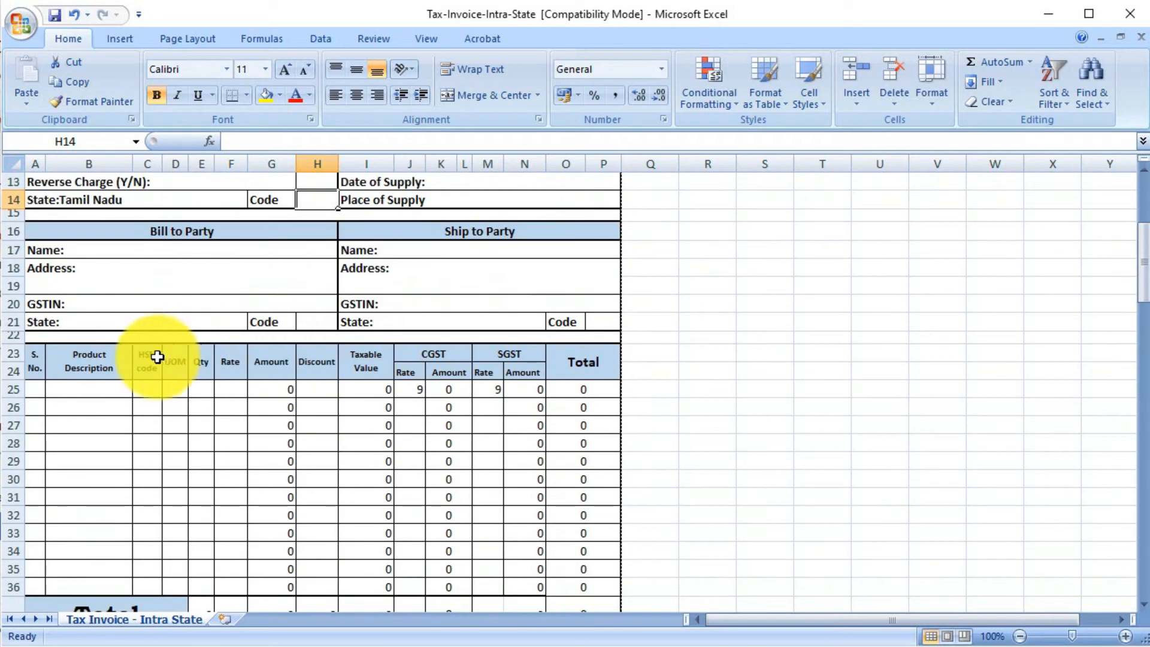
# Start the first item row with serial number 1 and the product description "Tech"
pyautogui.scroll(-1, 144, 372)
pyautogui.click(40, 337)
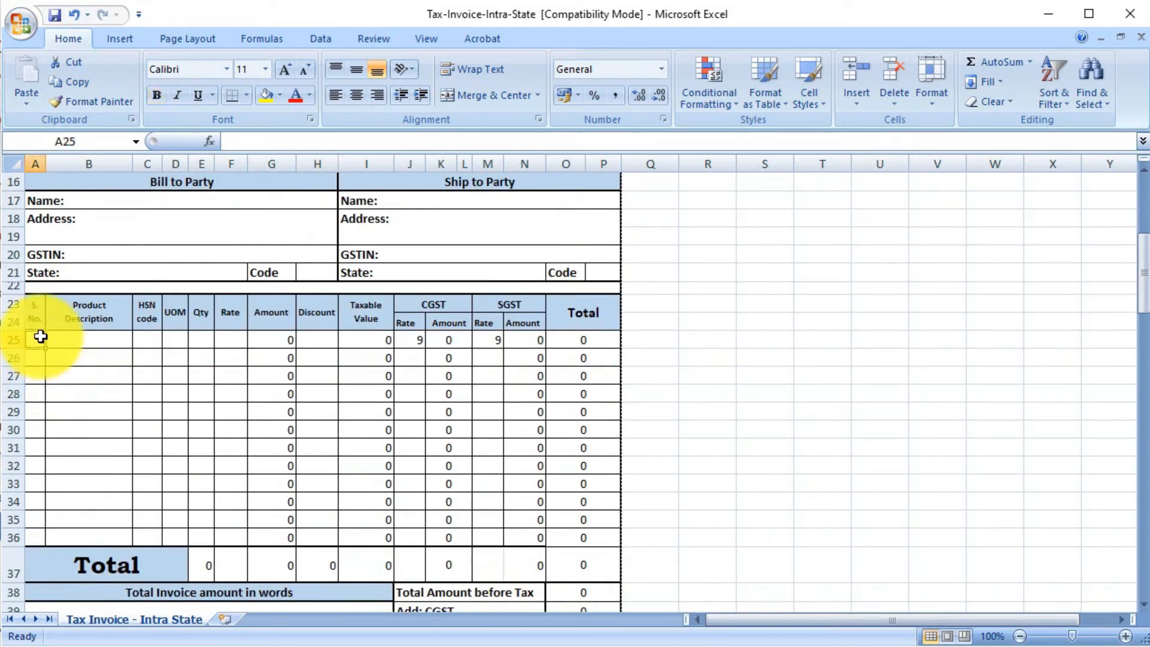
pyautogui.write('1')
pyautogui.click(65, 338)
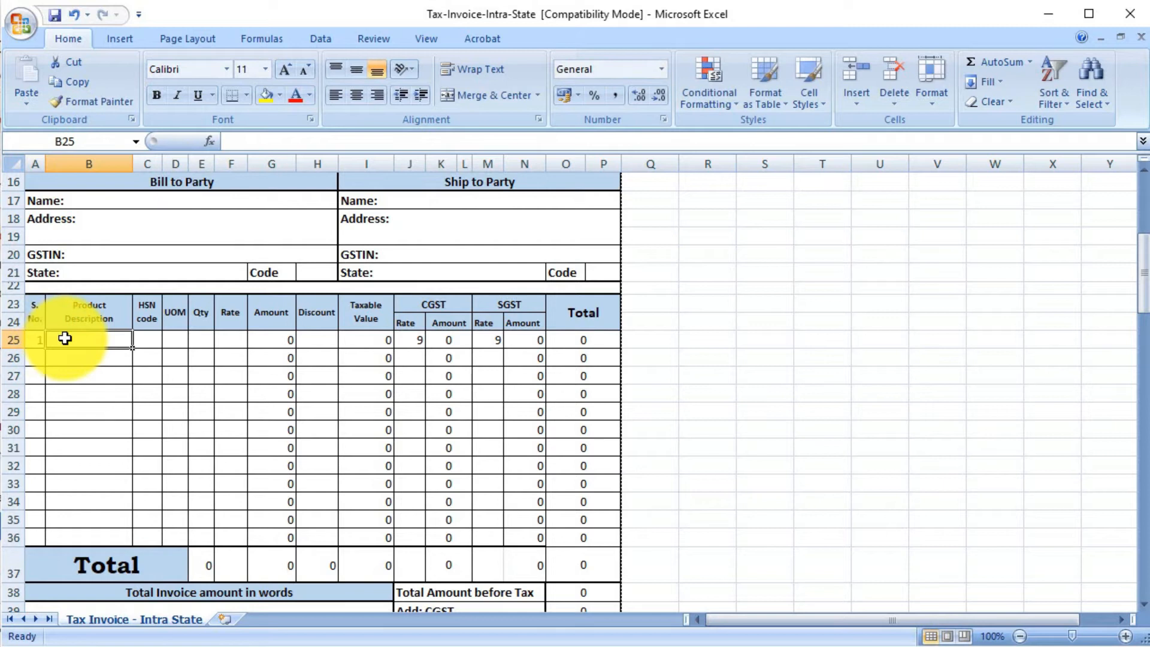
pyautogui.write('Tech')
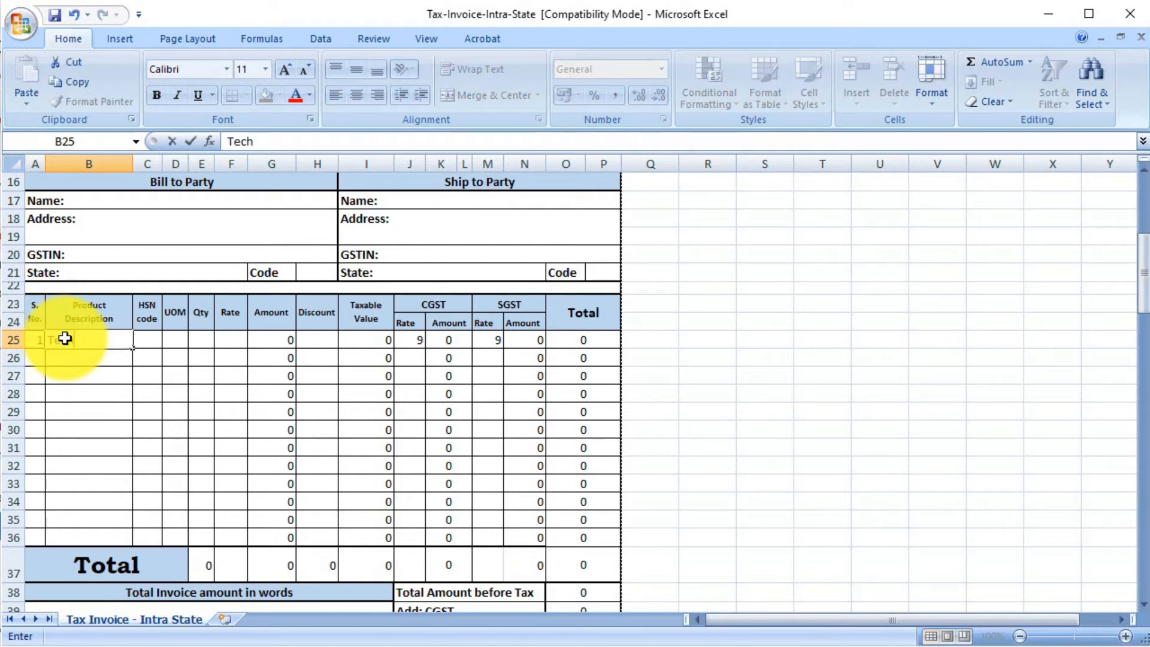
pyautogui.click(147, 338)
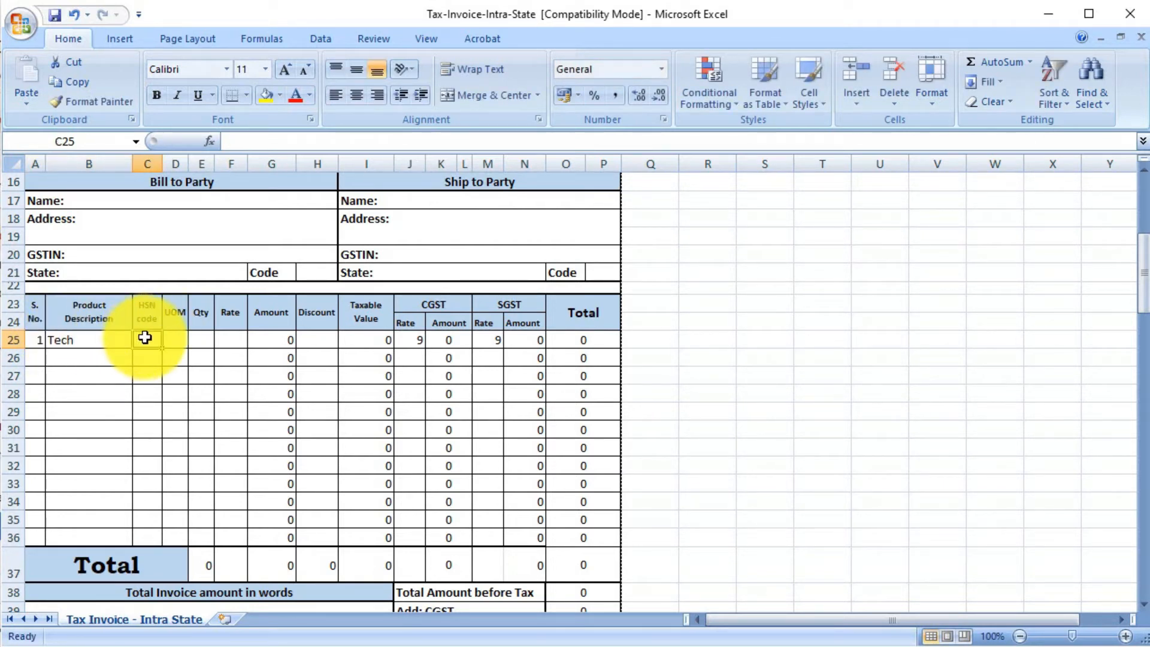
# Enter a rate of 500 and a quantity of 5 for the Tech item in the first row
pyautogui.click(176, 339)
pyautogui.click(203, 338)
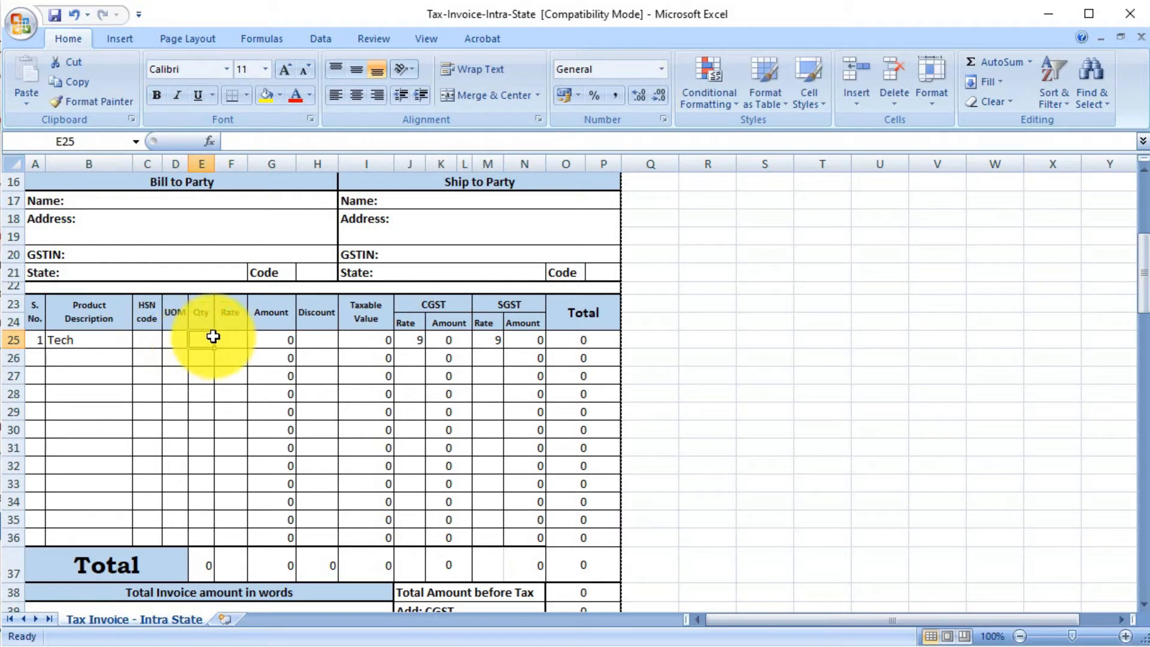
pyautogui.click(240, 340)
pyautogui.write('5')
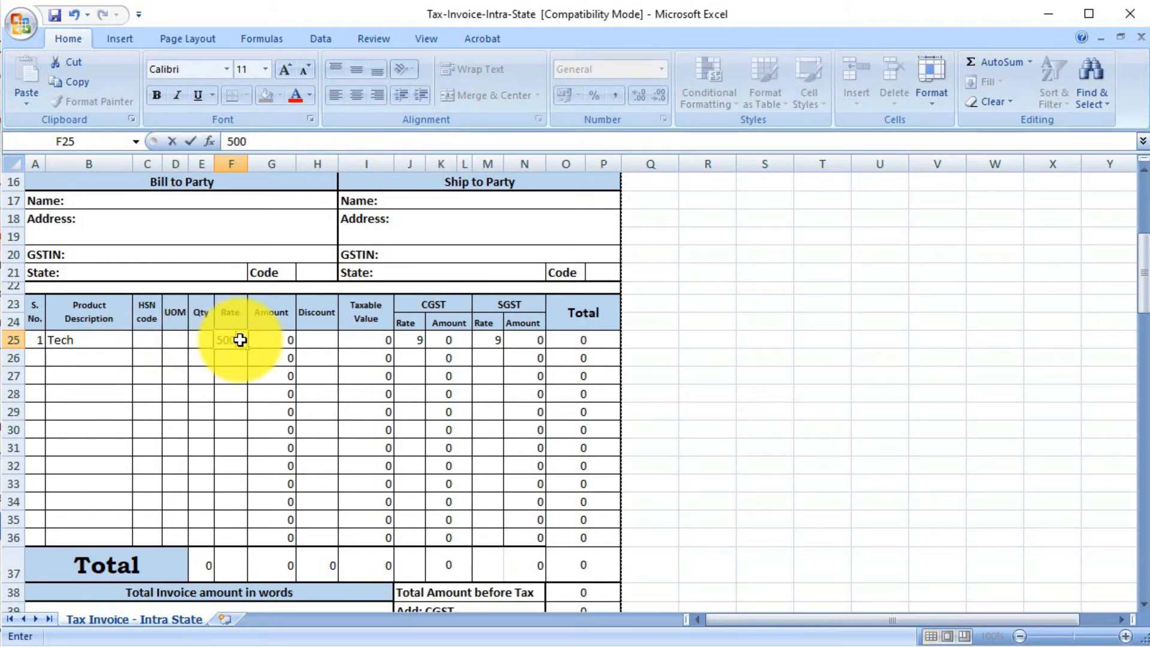
pyautogui.write('00')
pyautogui.click(231, 376)
pyautogui.click(197, 340)
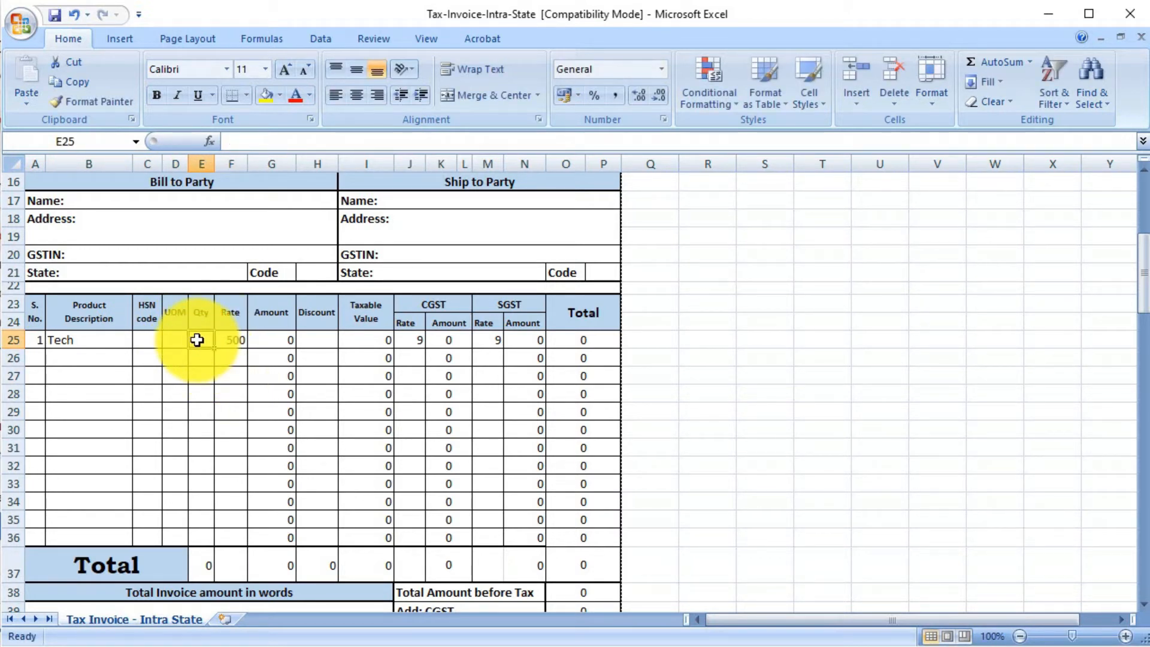
pyautogui.write('5')
pyautogui.click(272, 377)
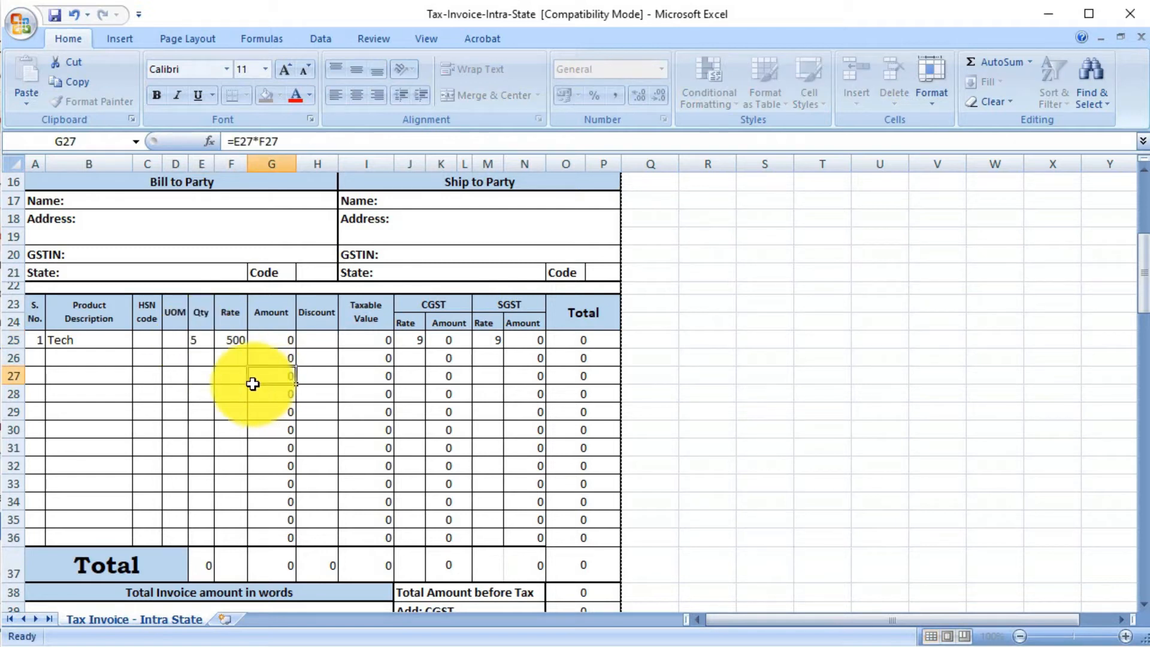
pyautogui.click(281, 342)
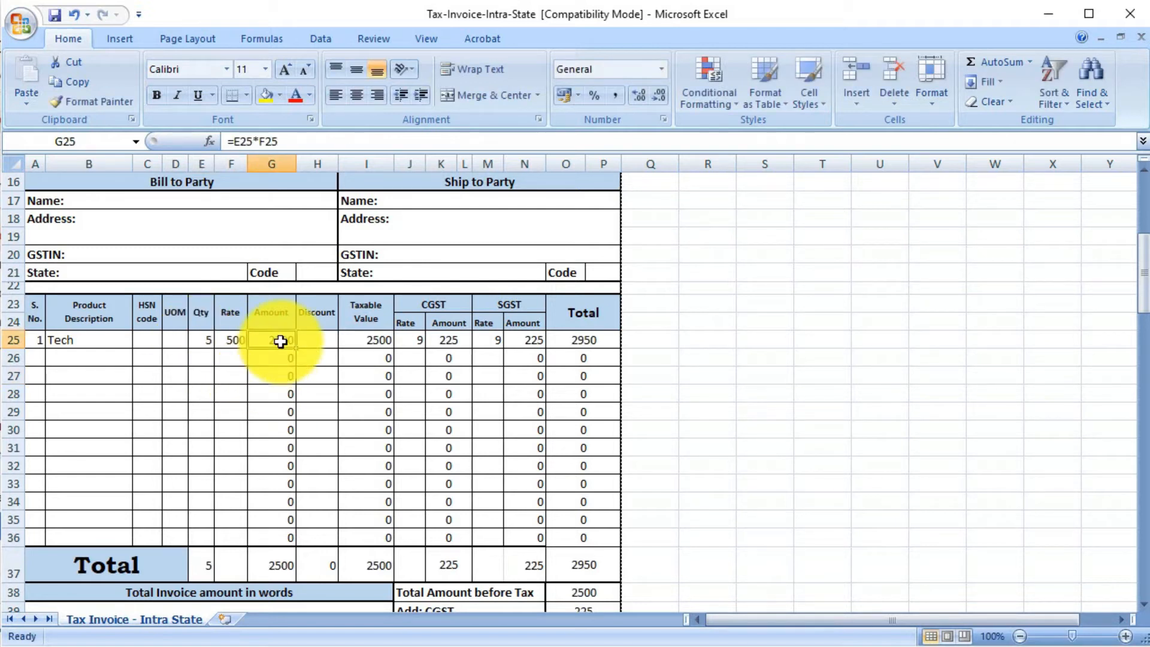
# Enter a discount of 500 for the Tech item
pyautogui.click(321, 340)
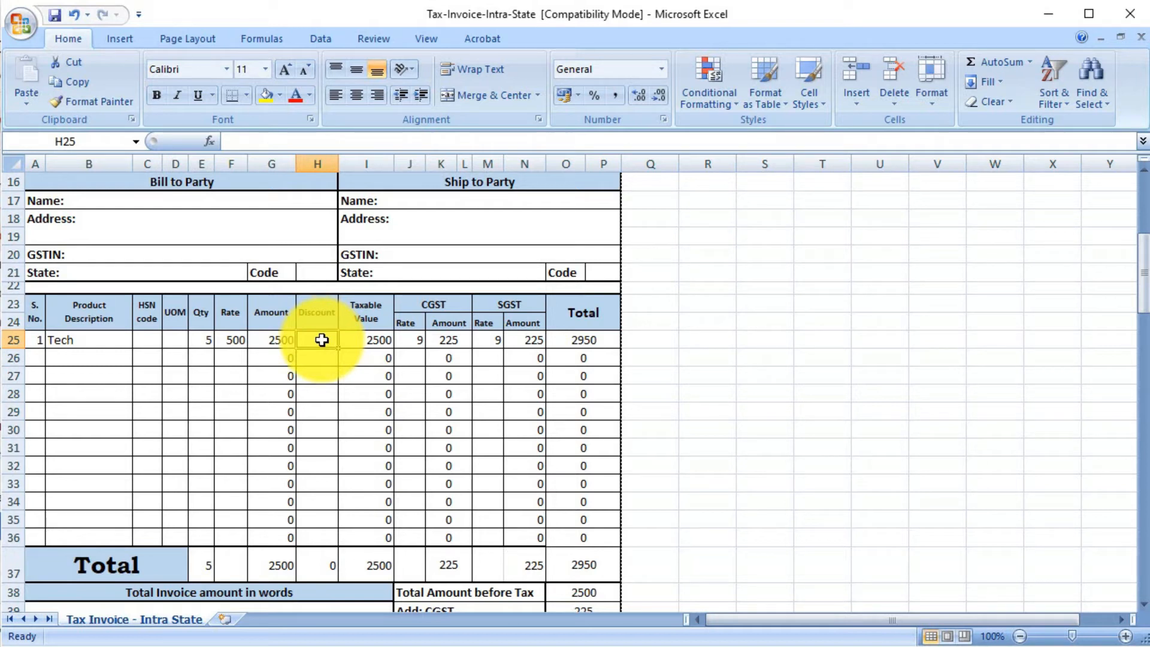
pyautogui.write('500')
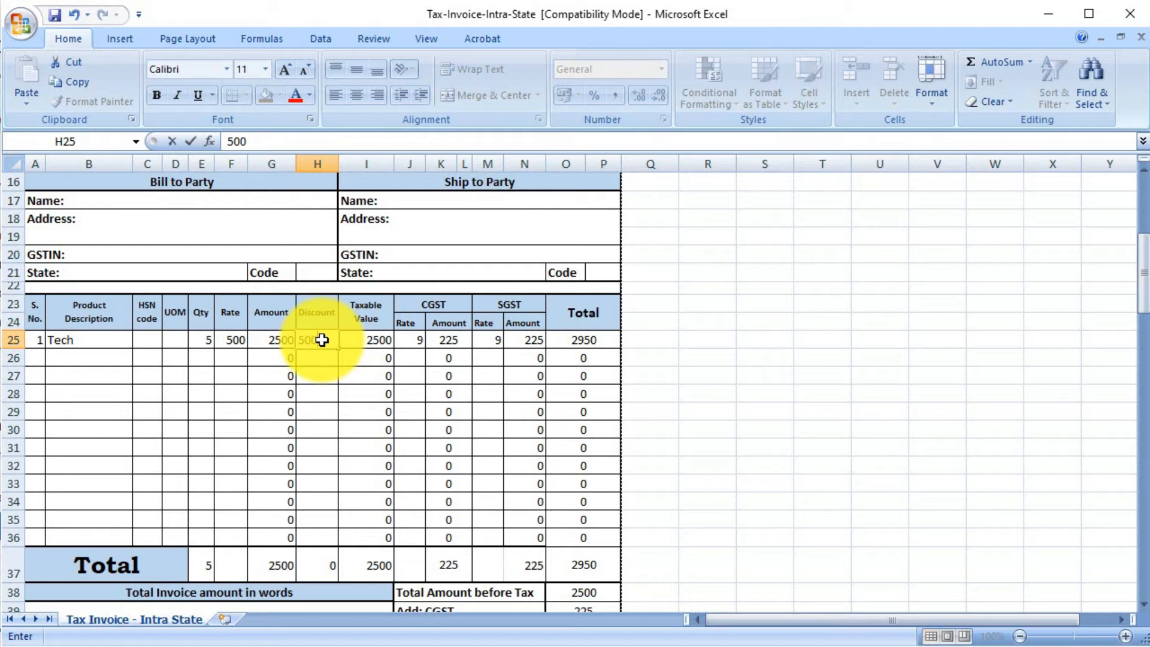
pyautogui.click(268, 373)
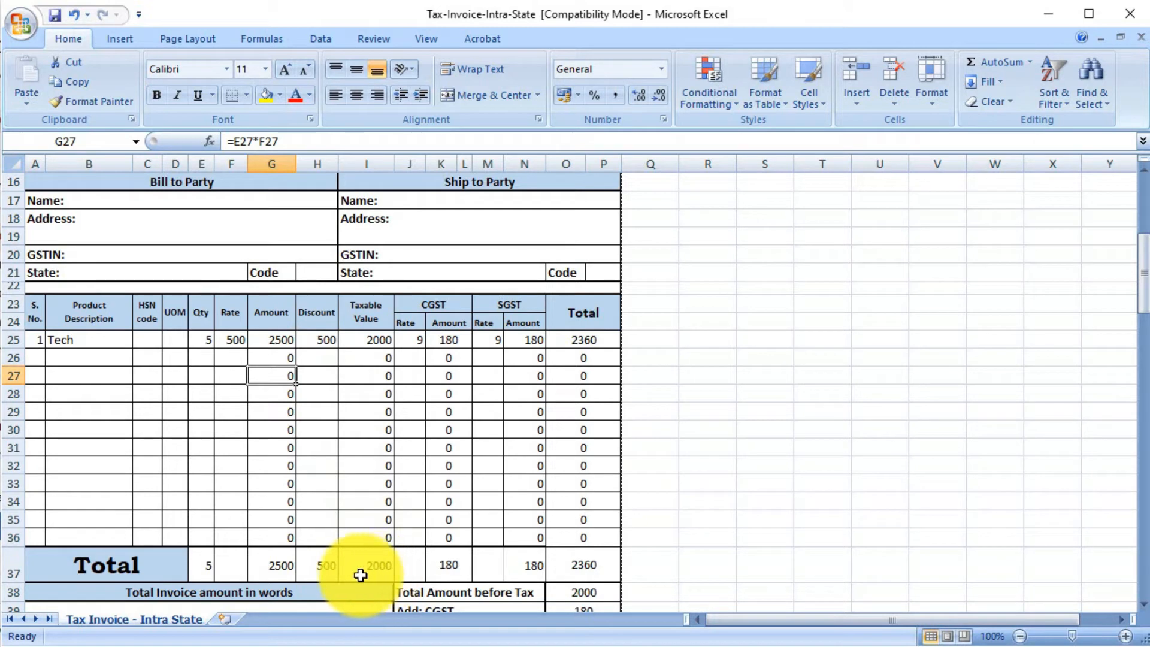
# Set the CGST rate of the Tech item to 5
pyautogui.click(453, 306)
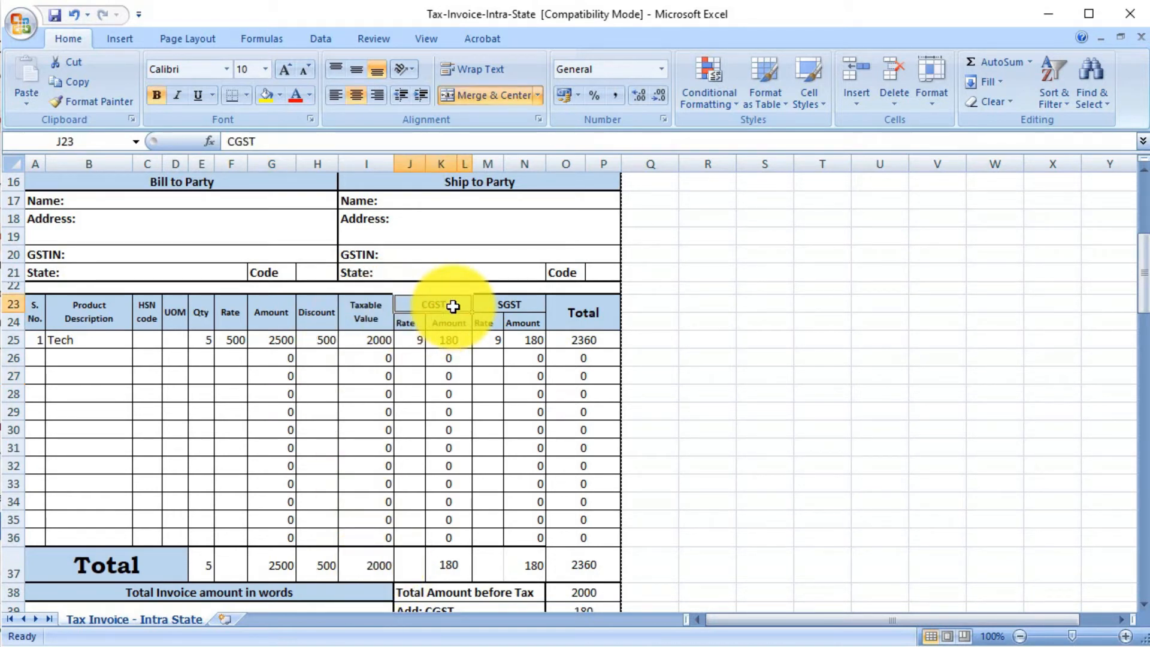
pyautogui.click(516, 305)
pyautogui.click(413, 342)
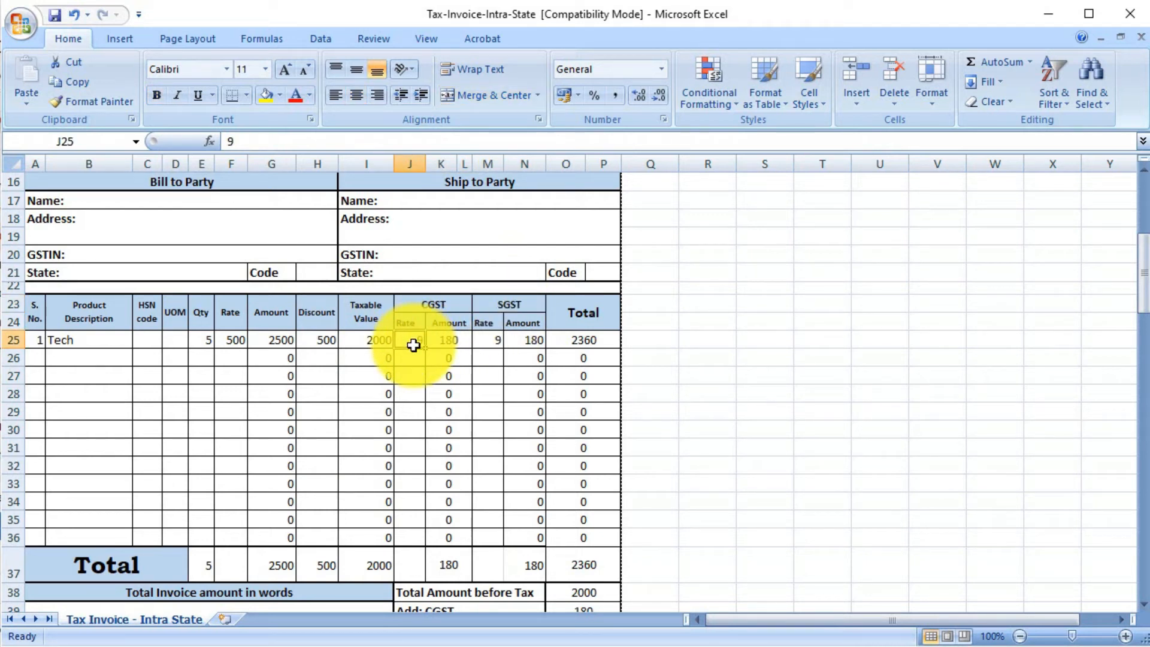
pyautogui.write('5')
pyautogui.press('Return')
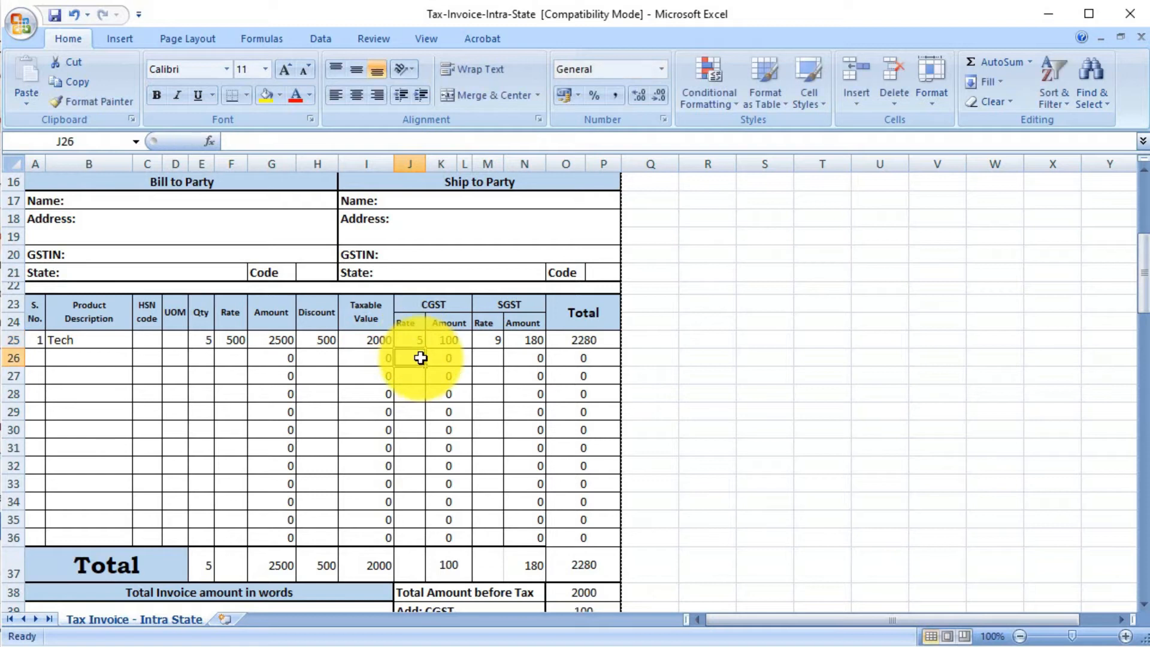
pyautogui.click(448, 339)
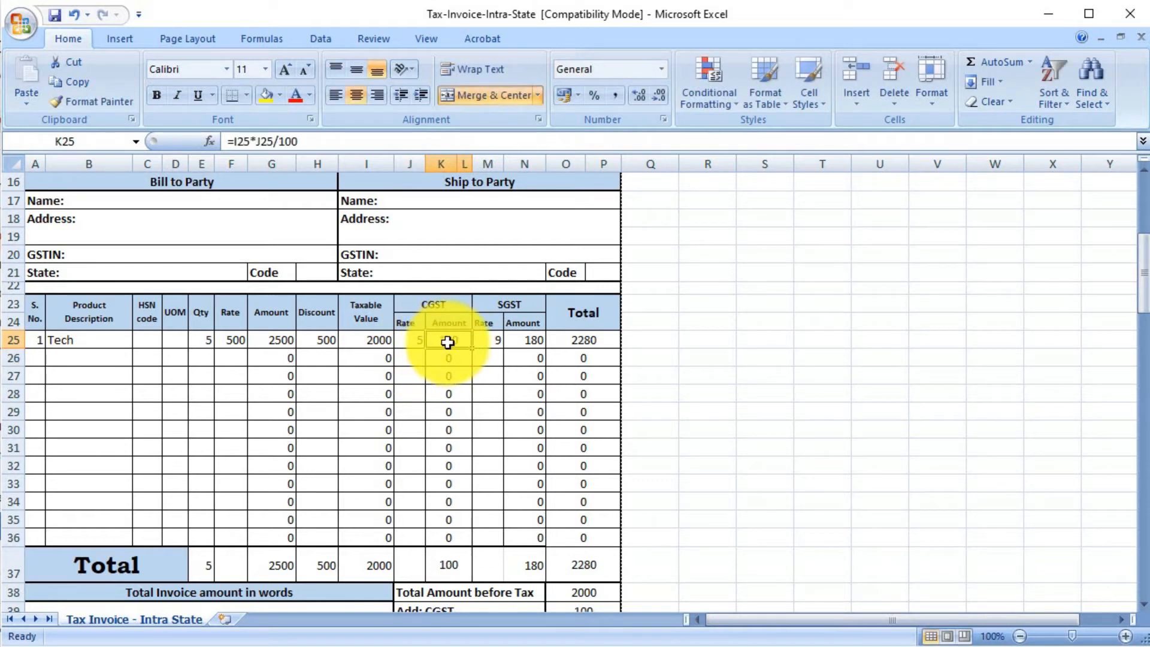
# Set the SGST rate of the Tech item to 5
pyautogui.click(496, 340)
pyautogui.write('5')
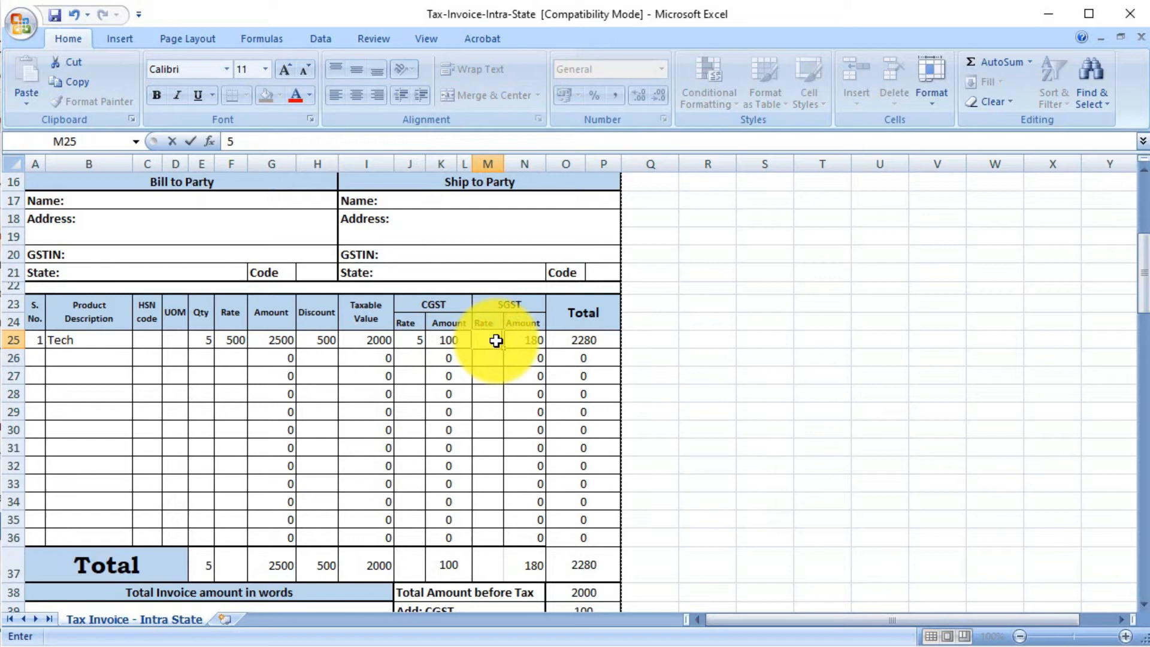
pyautogui.click(528, 355)
# Change the SGST rate of the Tech item to 18
pyautogui.click(499, 340)
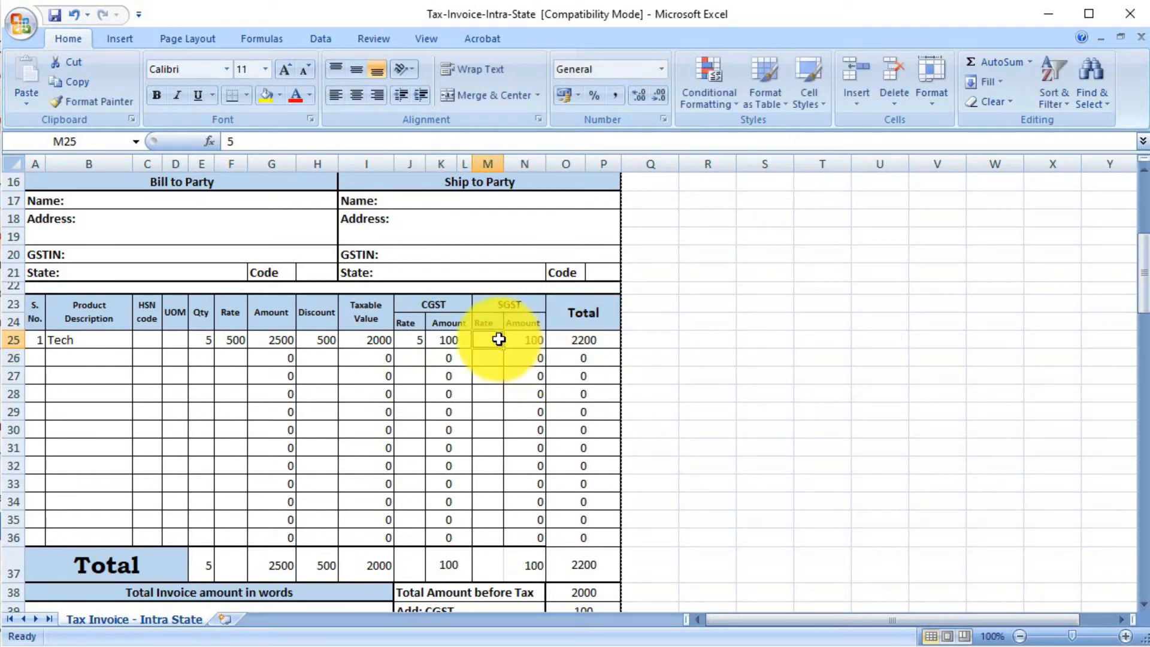
pyautogui.write('18')
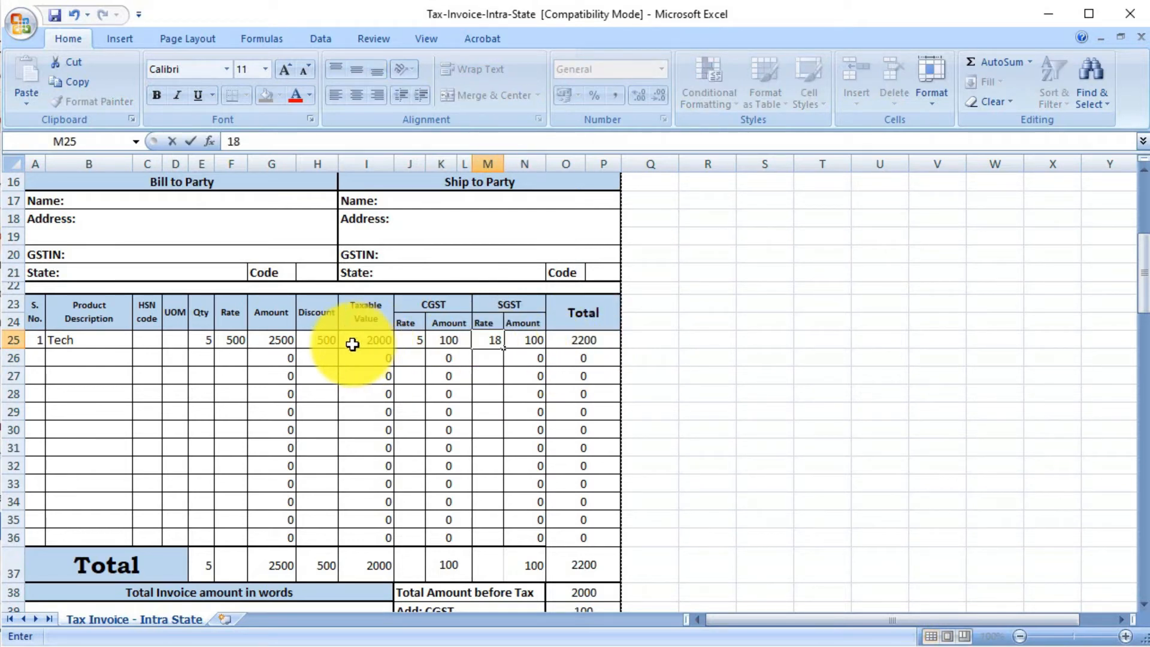
pyautogui.click(449, 356)
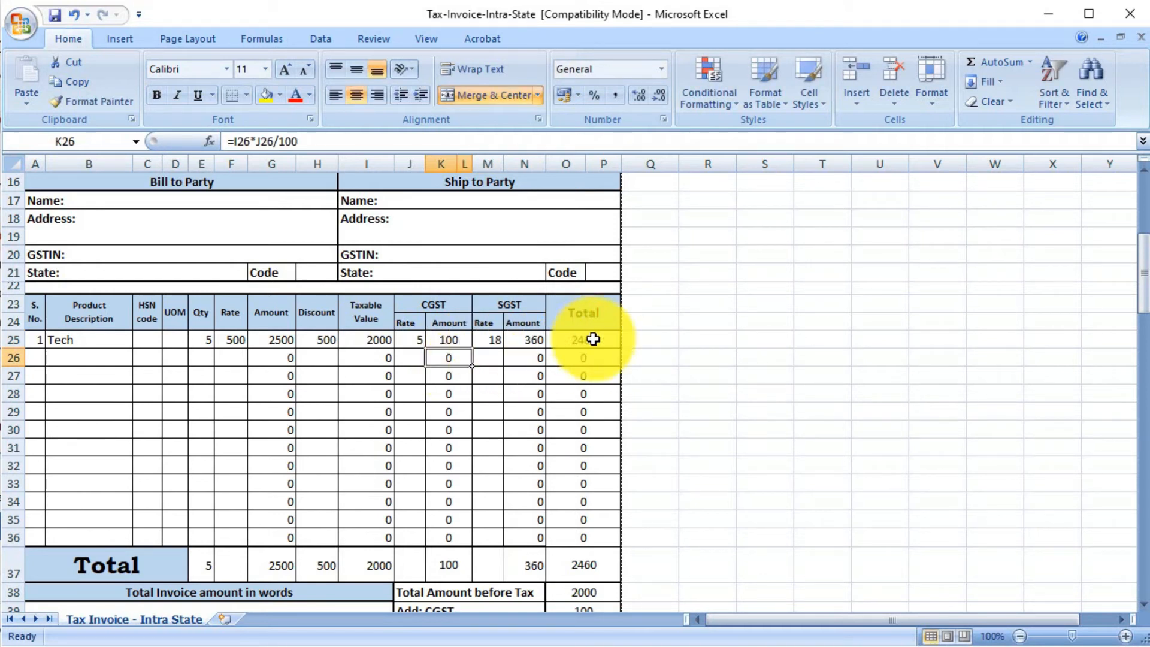
# Start the second item row with serial number 2 and the product description "Green"
pyautogui.click(38, 356)
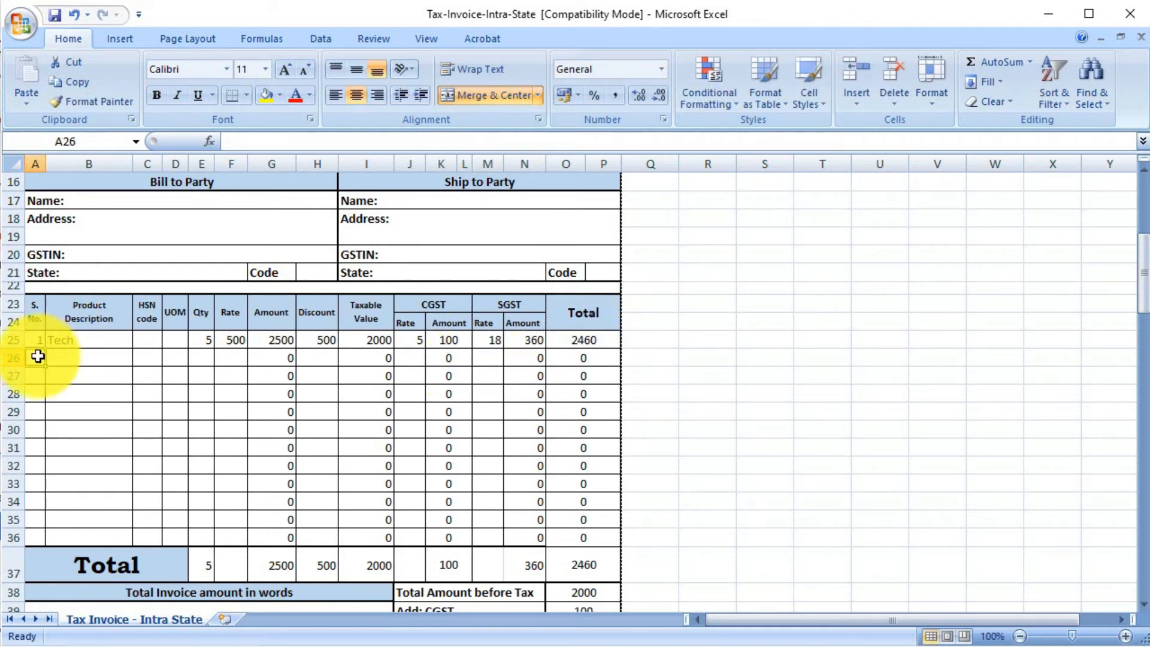
pyautogui.write('2')
pyautogui.click(70, 353)
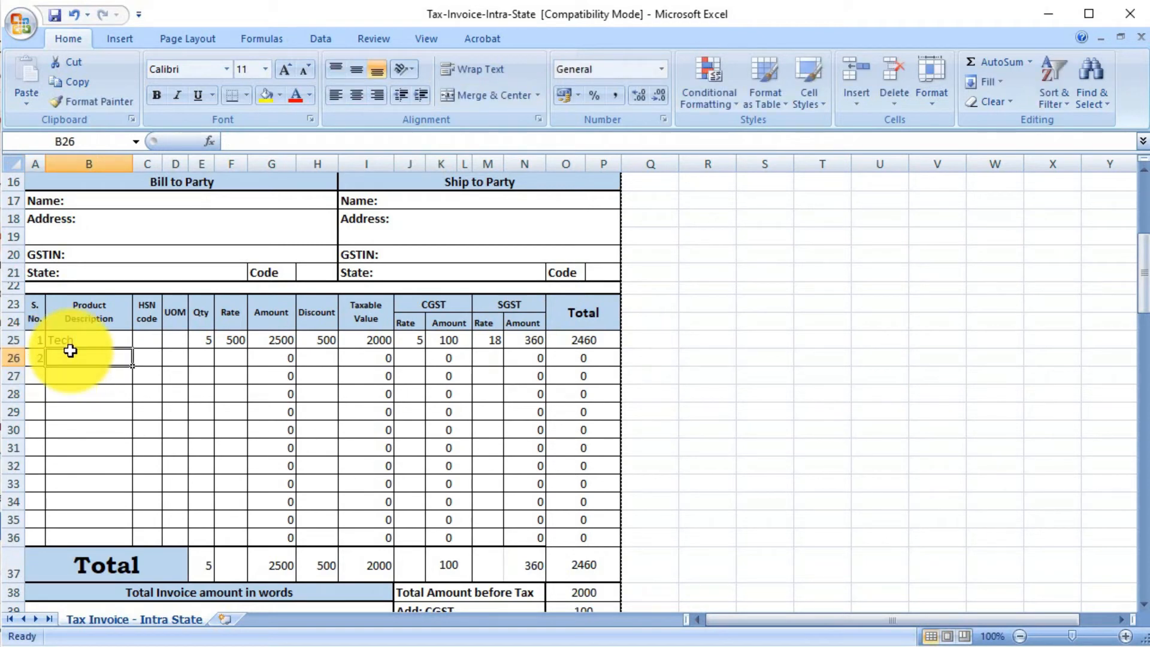
pyautogui.write('Green')
pyautogui.press('Tab')
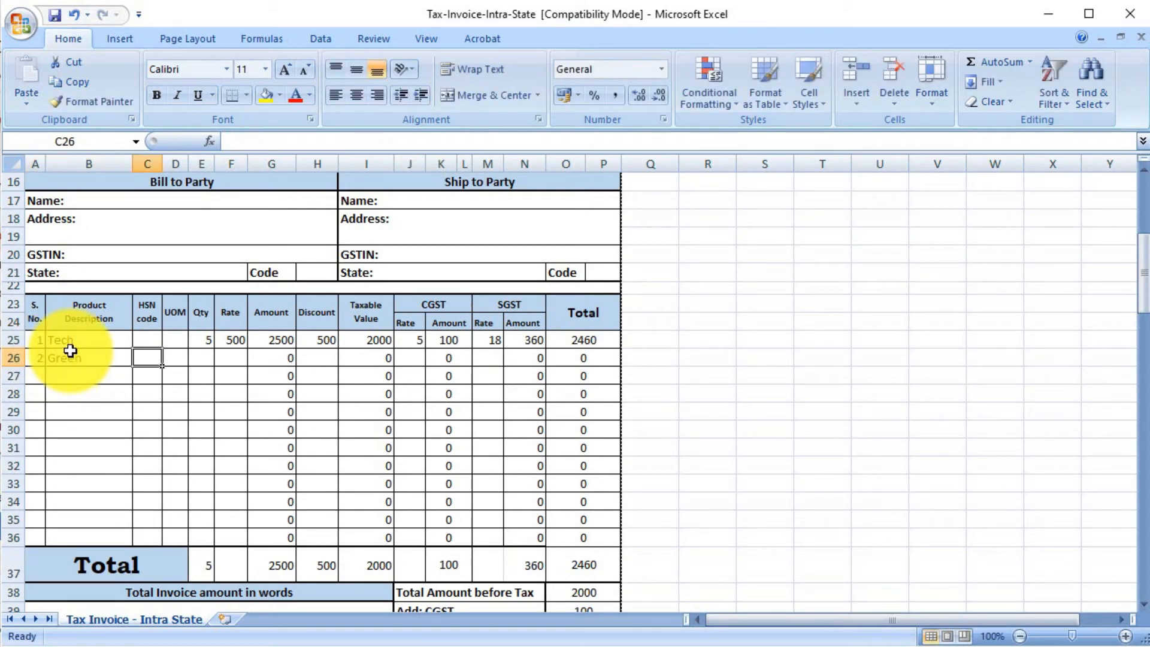
# Enter a quantity of 2 and a rate of 1000 for the Green item in the second row
pyautogui.click(203, 357)
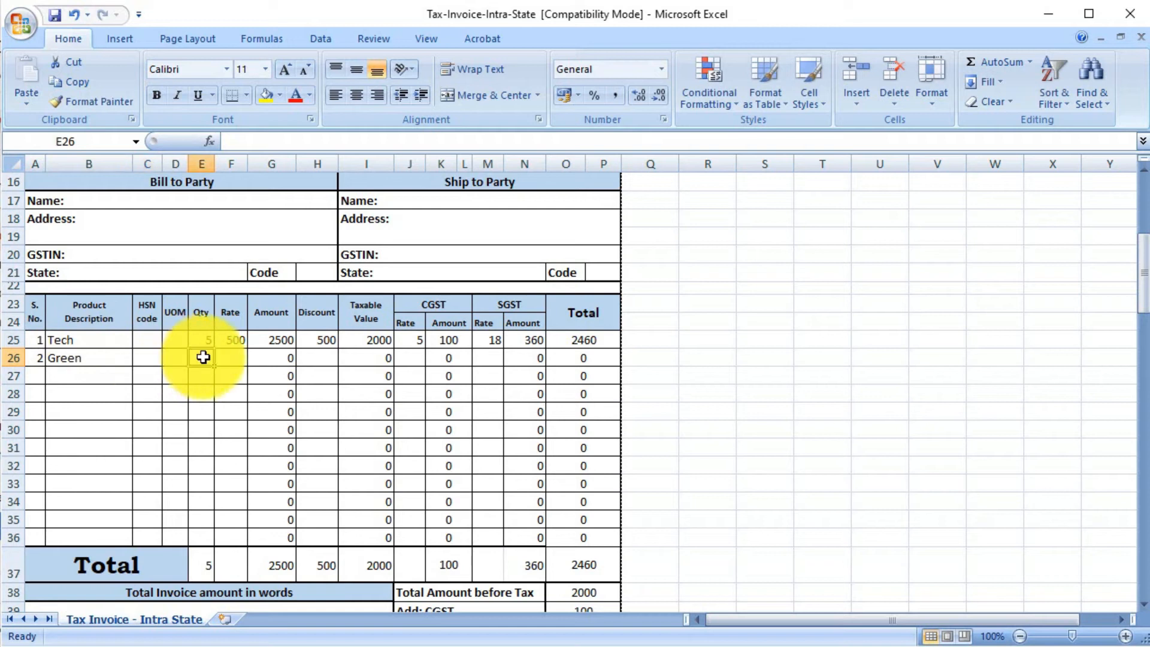
pyautogui.write('2')
pyautogui.click(267, 362)
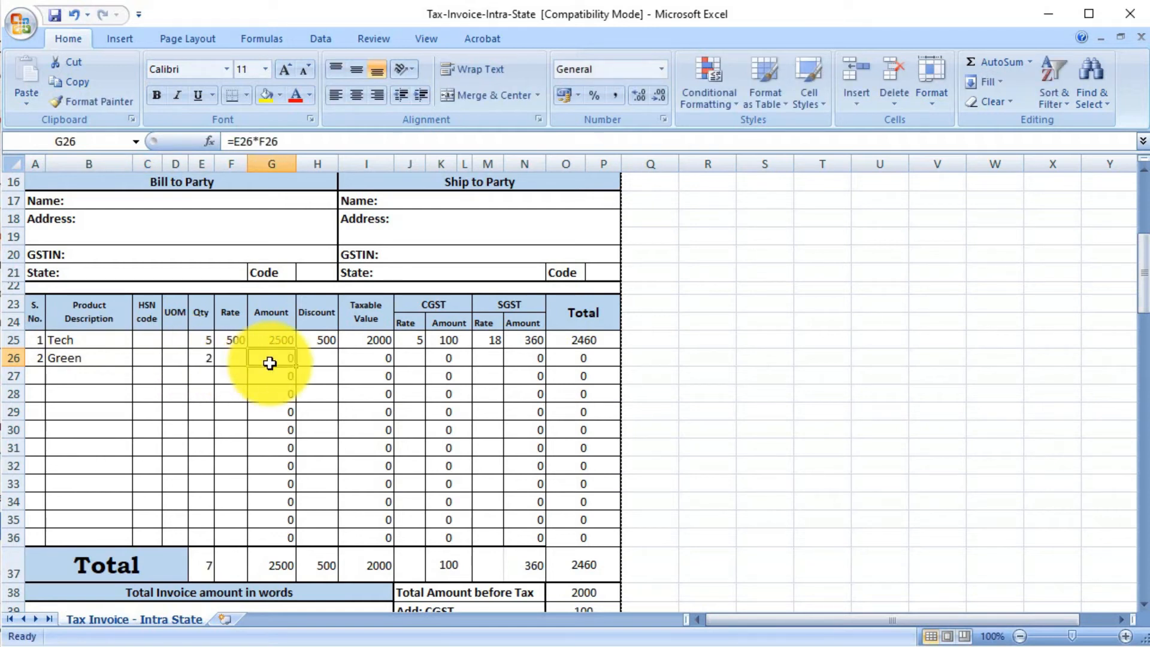
pyautogui.click(235, 360)
pyautogui.write('1')
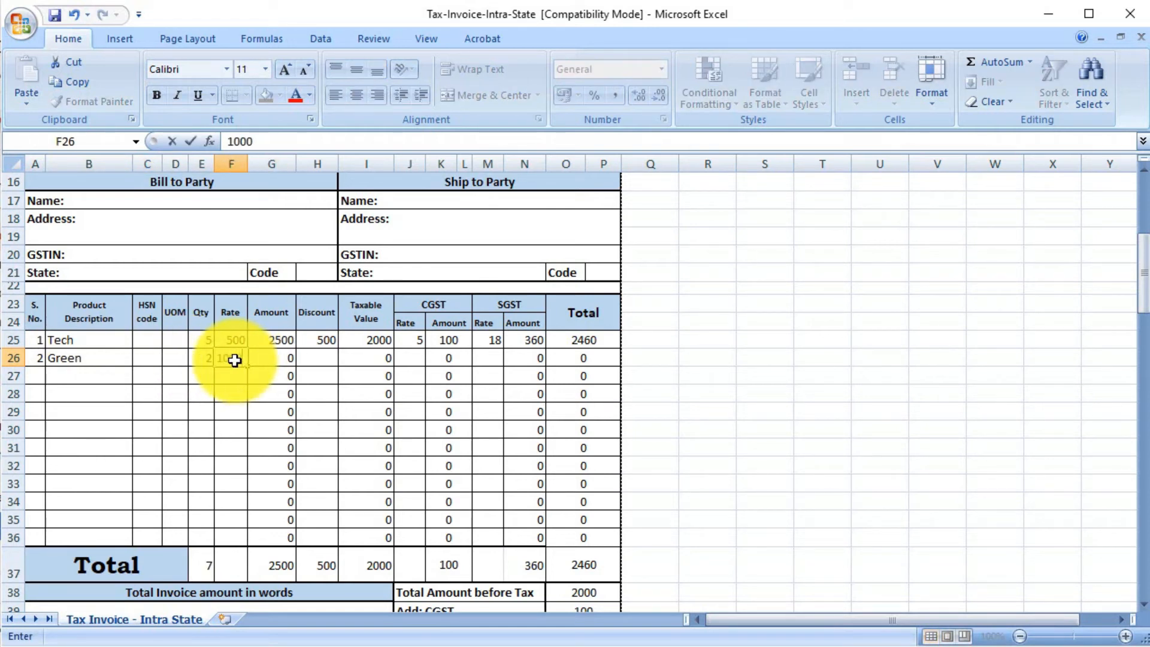
pyautogui.write('000')
pyautogui.click(244, 374)
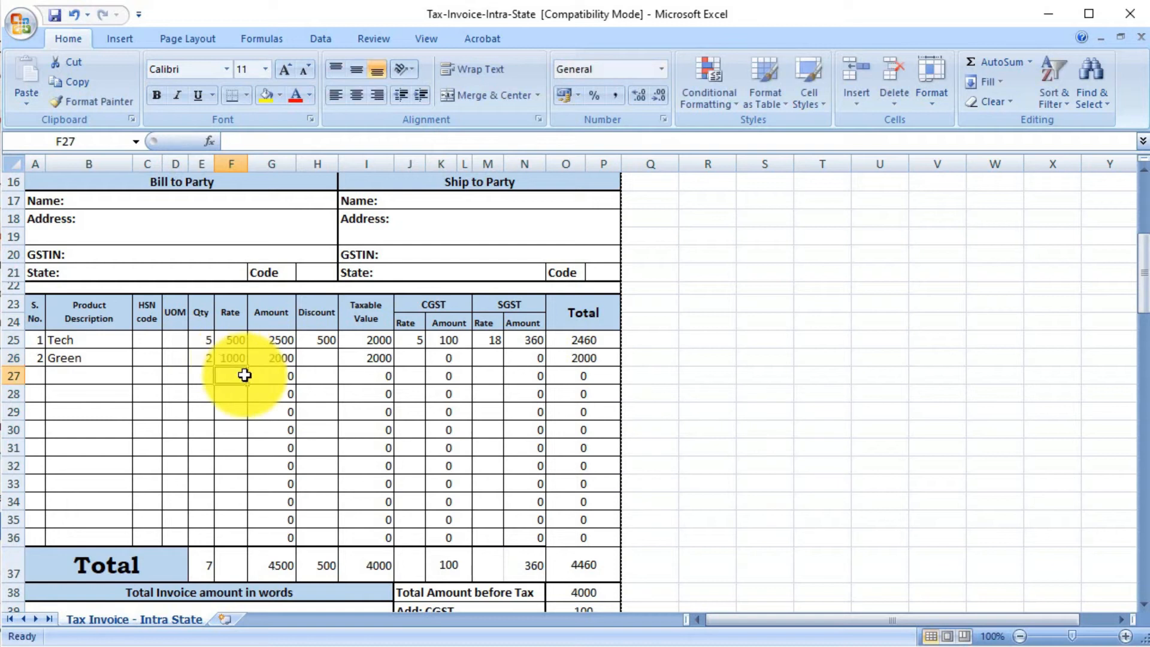
# Set the CGST rate of the Green item to 18, leaving its discount empty
pyautogui.click(329, 360)
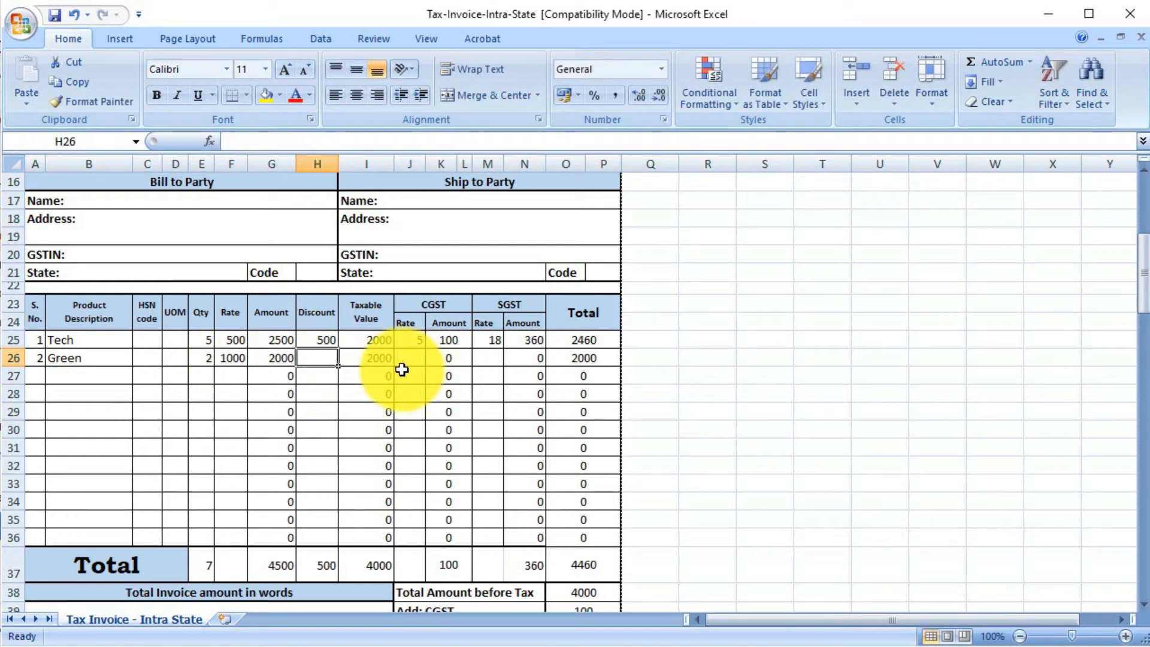
pyautogui.click(412, 360)
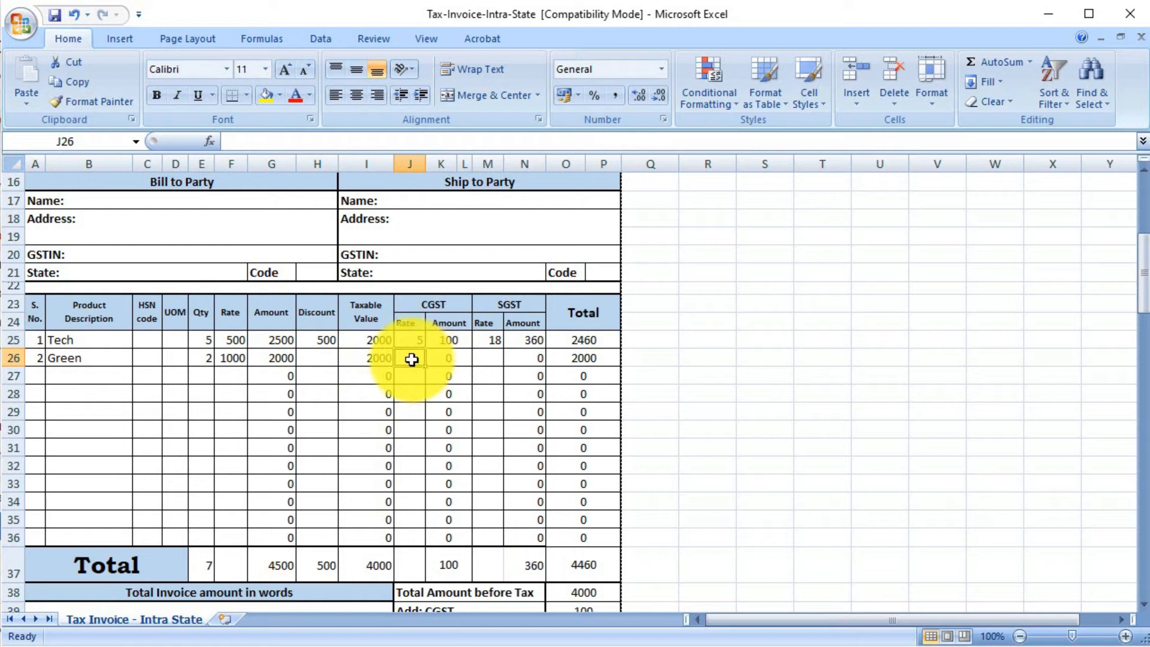
pyautogui.write('18')
pyautogui.click(482, 357)
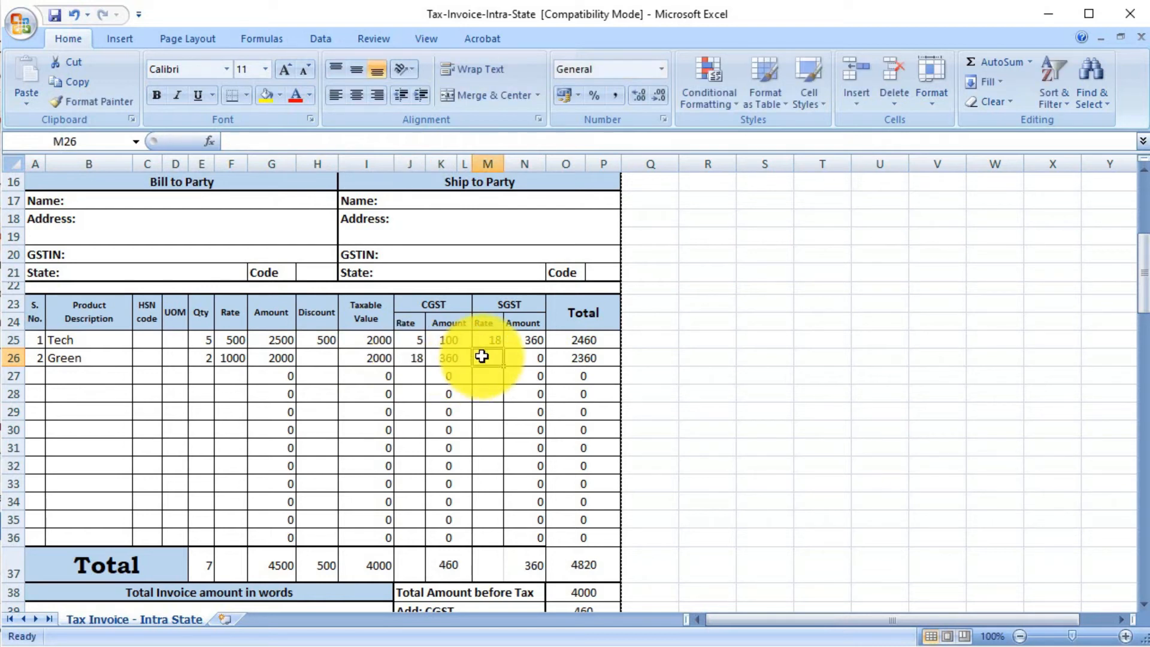
# Set both the CGST rate and the SGST rate of the Green item to 9
pyautogui.click(412, 360)
pyautogui.write('9')
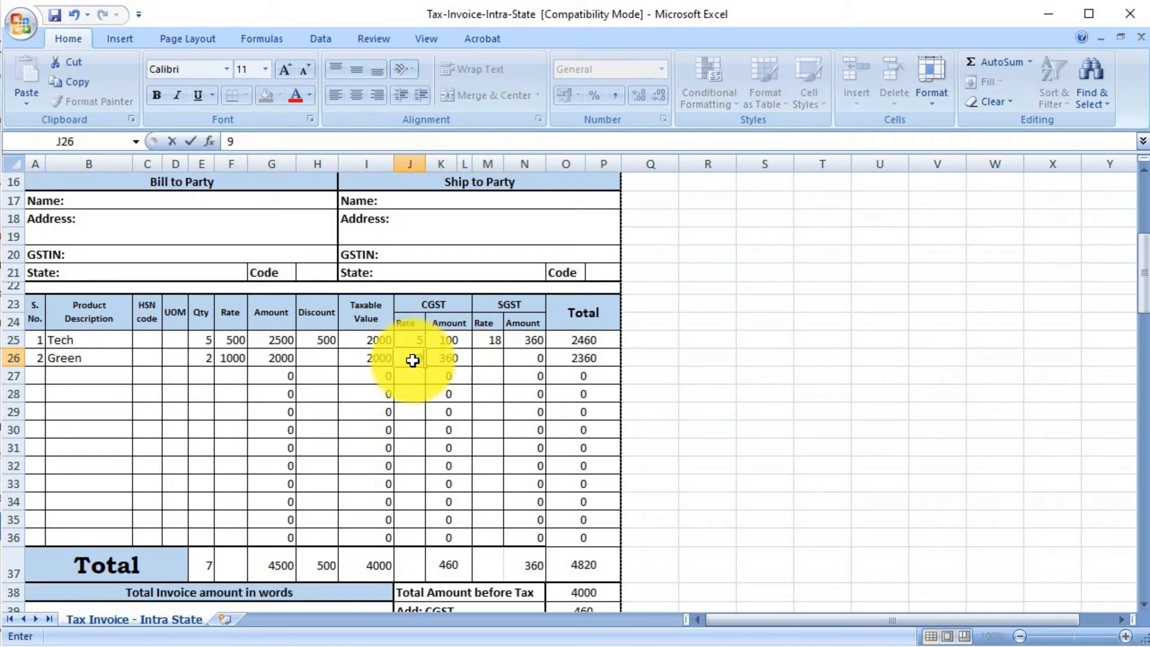
pyautogui.click(491, 358)
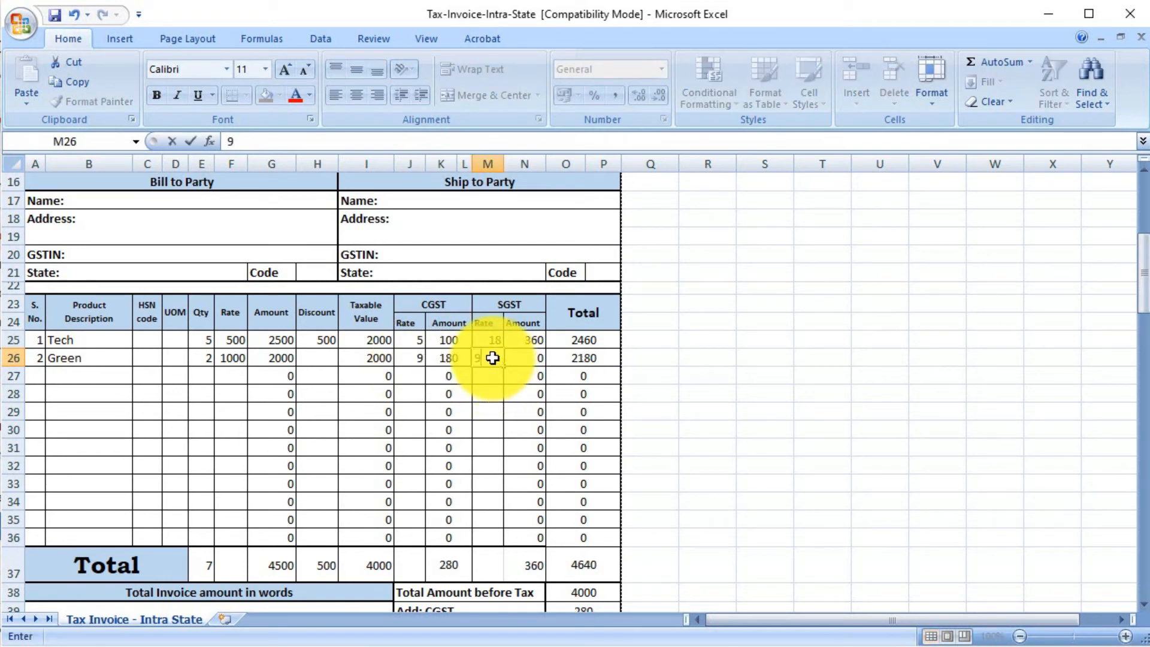
pyautogui.write('9')
pyautogui.press('Return')
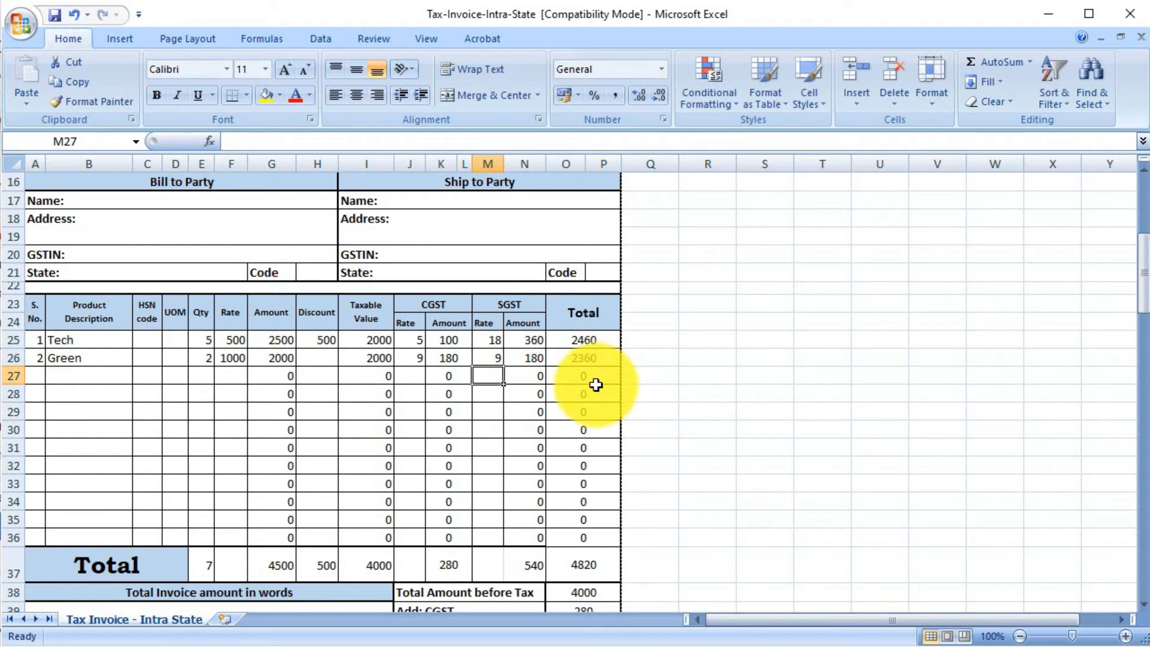
# Examine the Total row's taxable value, CGST and grand total formulas, and the Total Amount before Tax formula in the summary
pyautogui.scroll(-2, 561, 423)
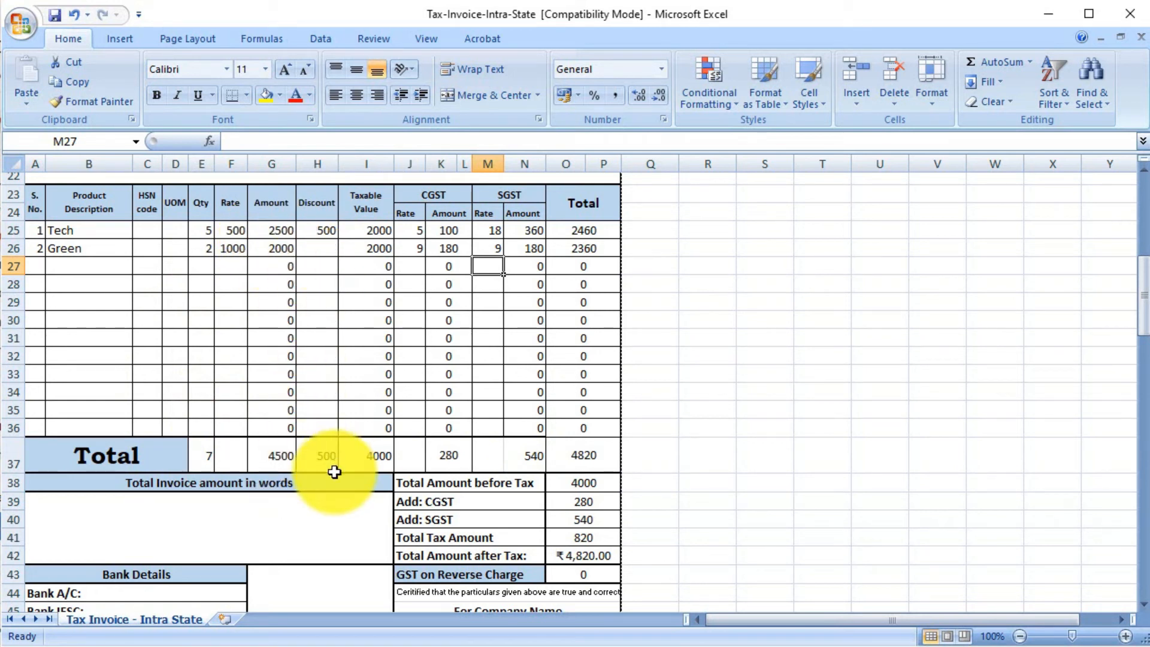
pyautogui.click(378, 462)
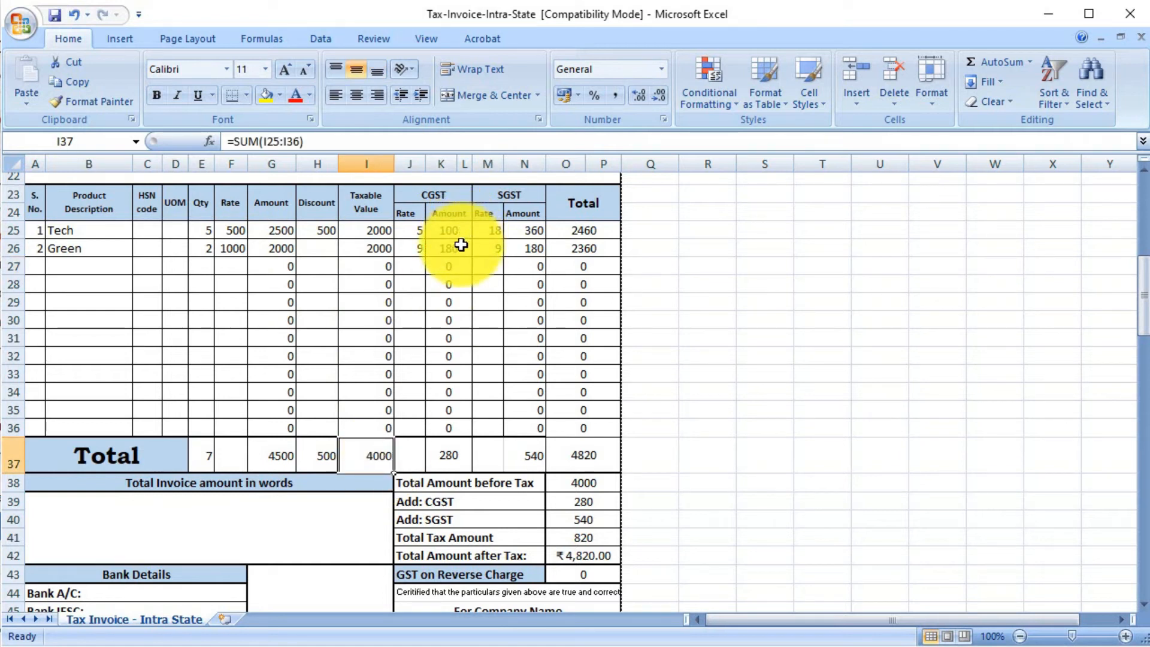
pyautogui.click(444, 465)
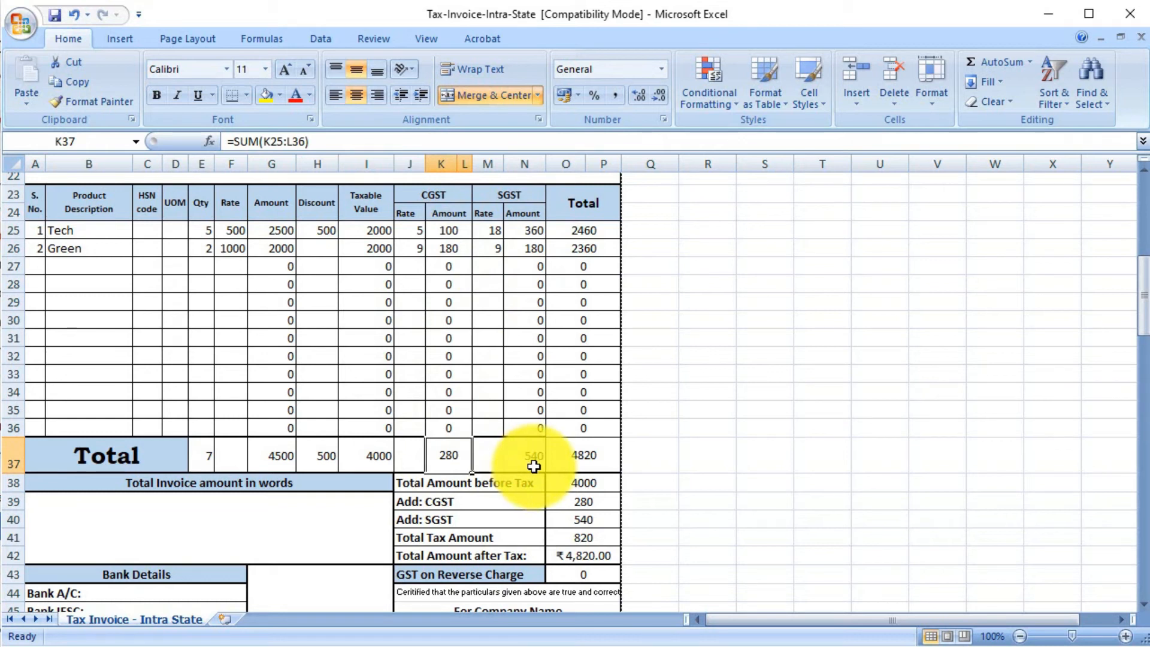
pyautogui.click(606, 456)
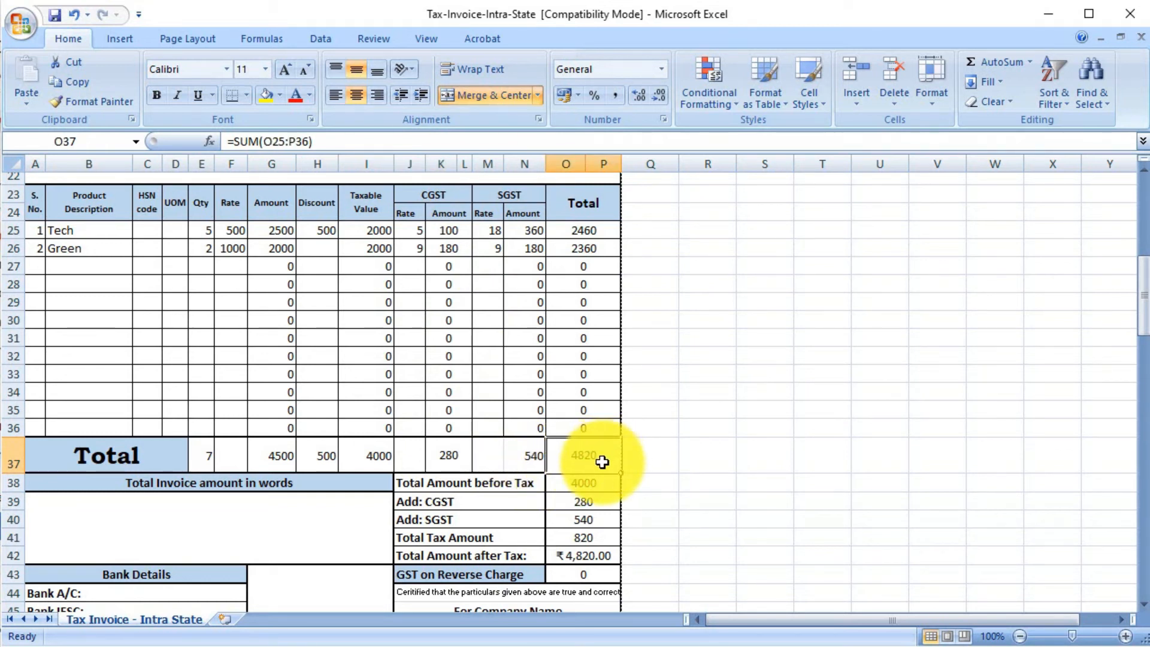
pyautogui.scroll(-1, 602, 462)
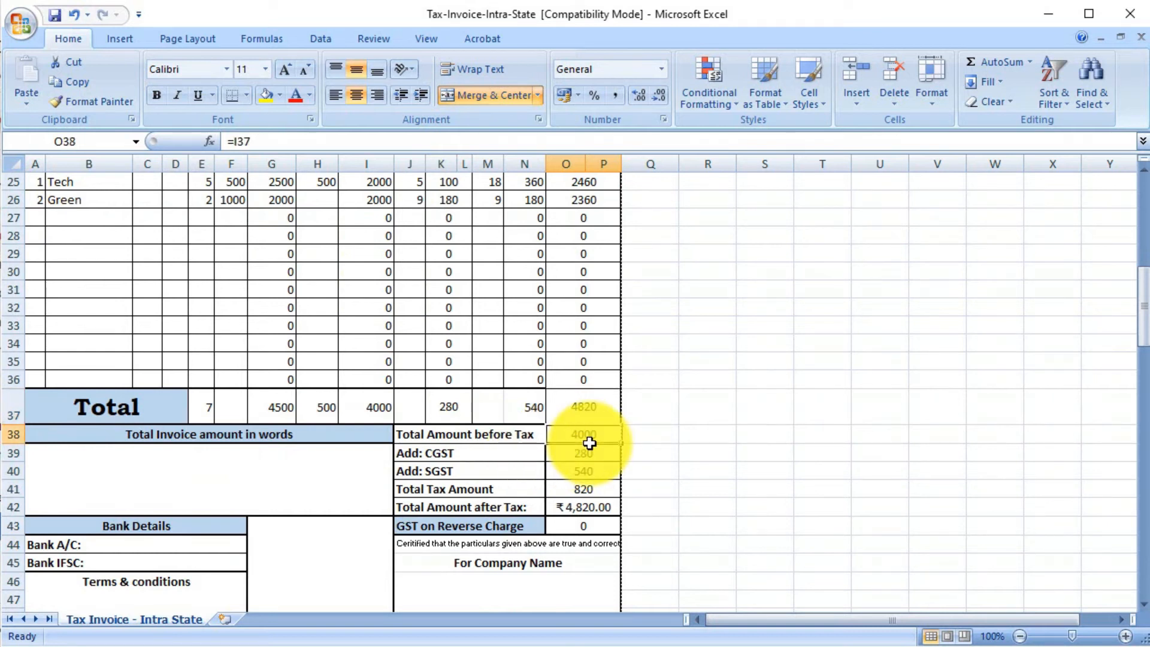
pyautogui.click(373, 403)
pyautogui.click(583, 436)
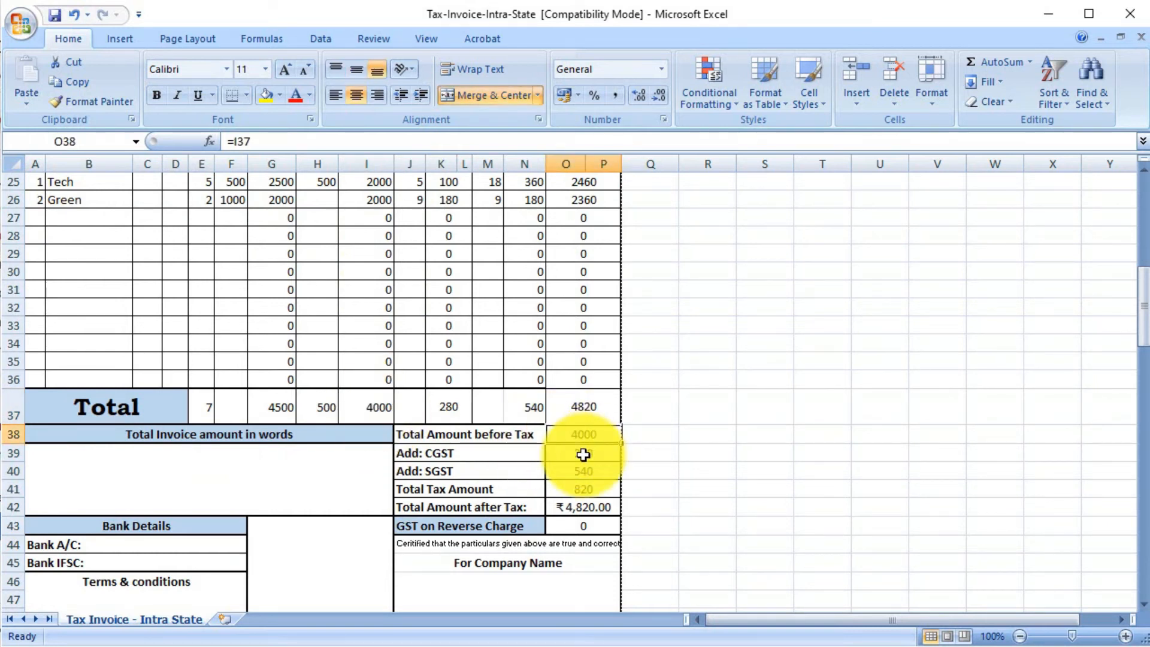
# Examine the summary's SGST and Total Amount after Tax formulas, and review the invoice from its header down to the totals
pyautogui.click(507, 460)
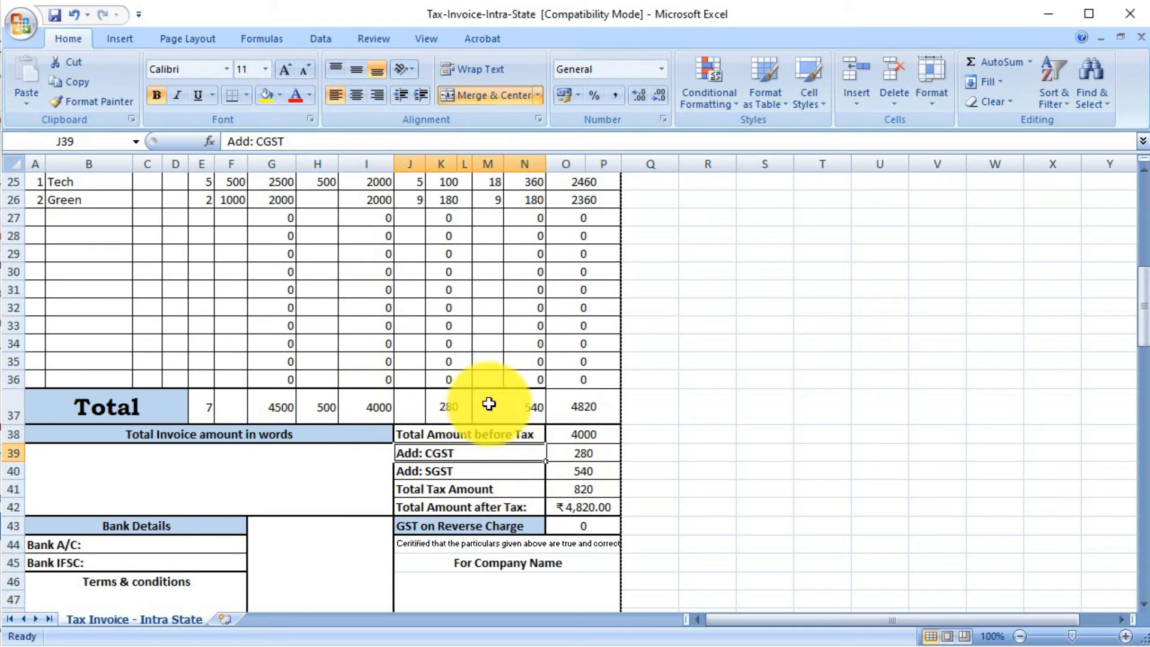
pyautogui.click(595, 474)
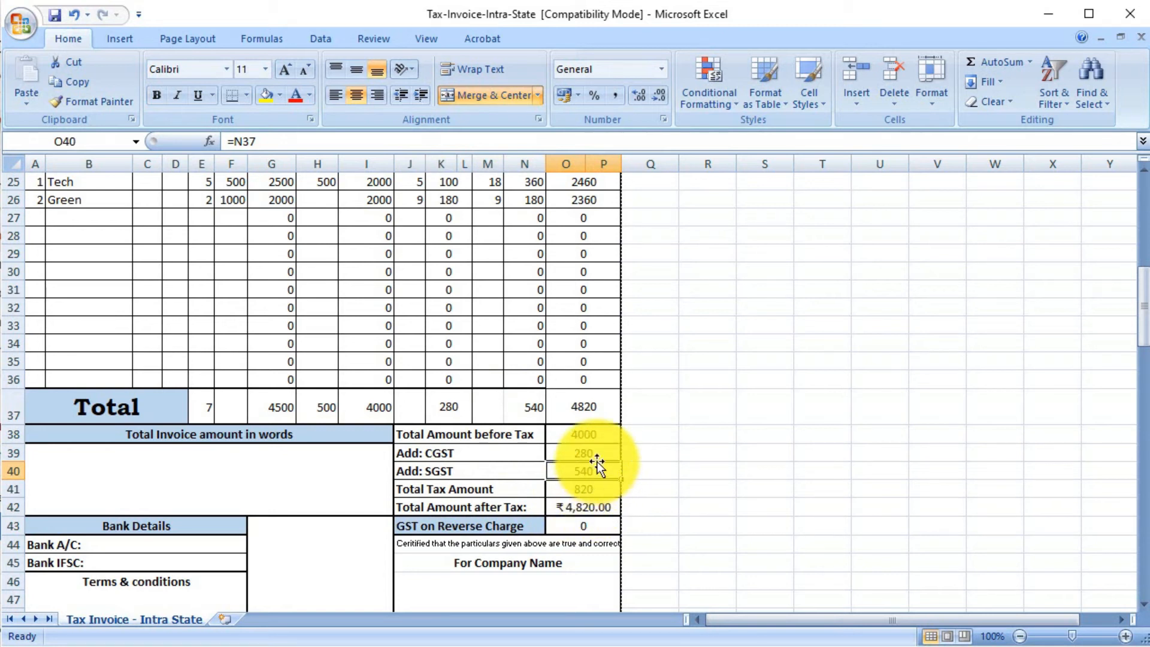
pyautogui.click(591, 513)
pyautogui.scroll(-2, 559, 462)
pyautogui.scroll(-2, 414, 466)
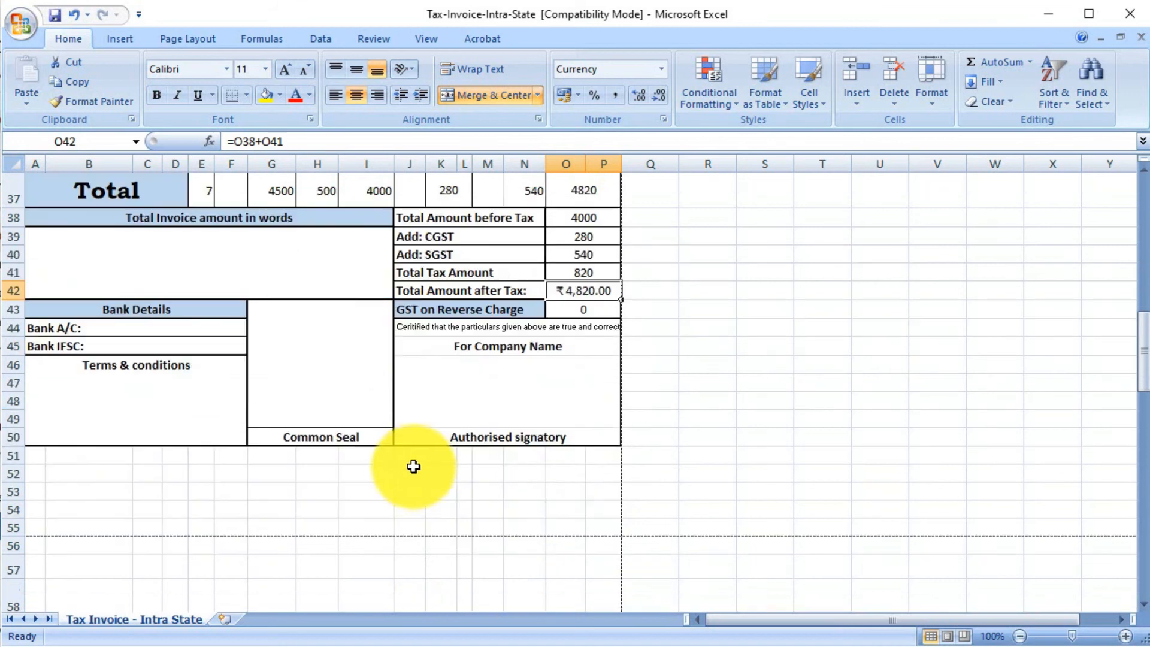
pyautogui.scroll(11, 413, 466)
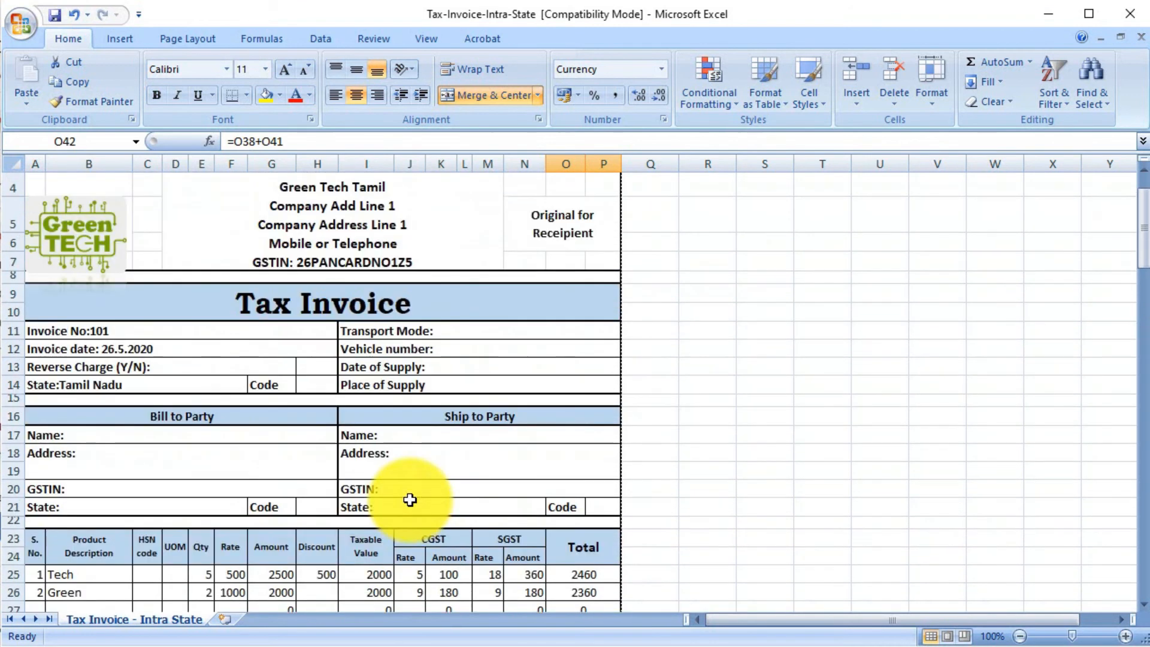
pyautogui.scroll(-3, 419, 455)
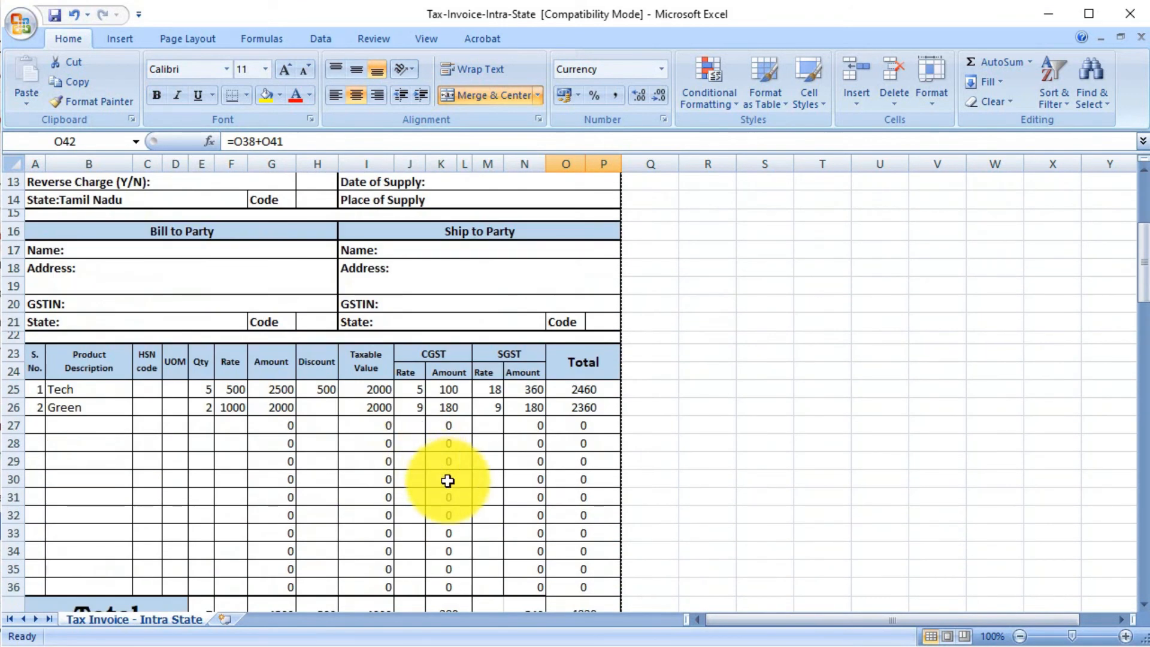
pyautogui.scroll(-1, 431, 477)
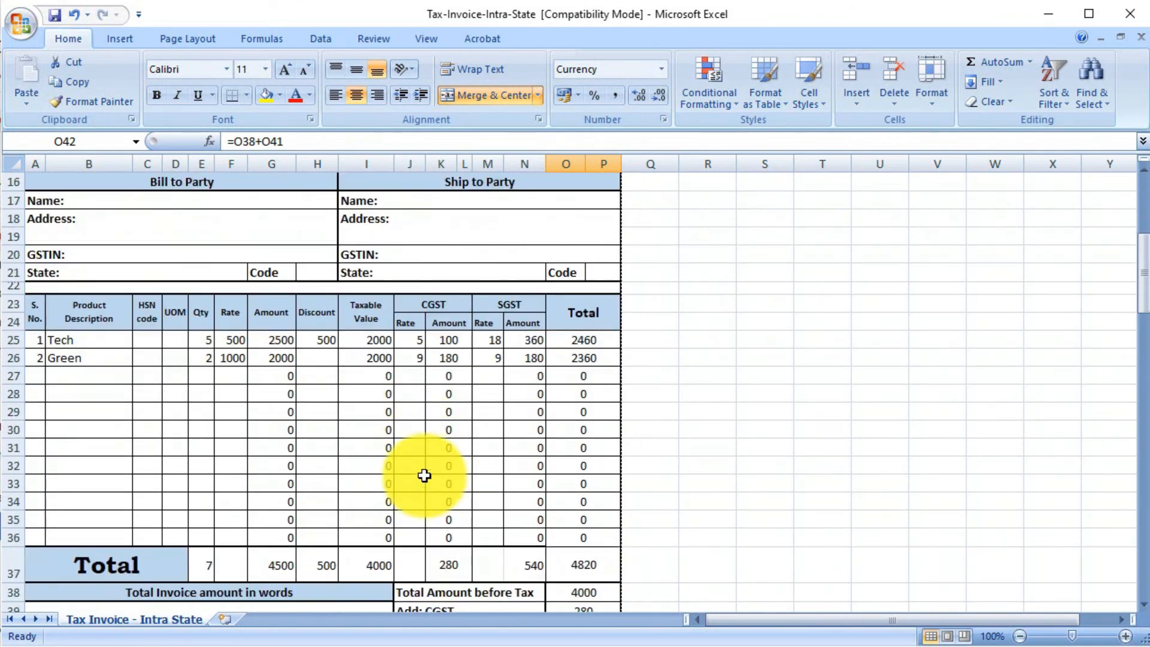
# Print the invoice with Microsoft Print to PDF, saving it as 101 in New folder inside Downloads
pyautogui.click(35, 30)
pyautogui.click(63, 269)
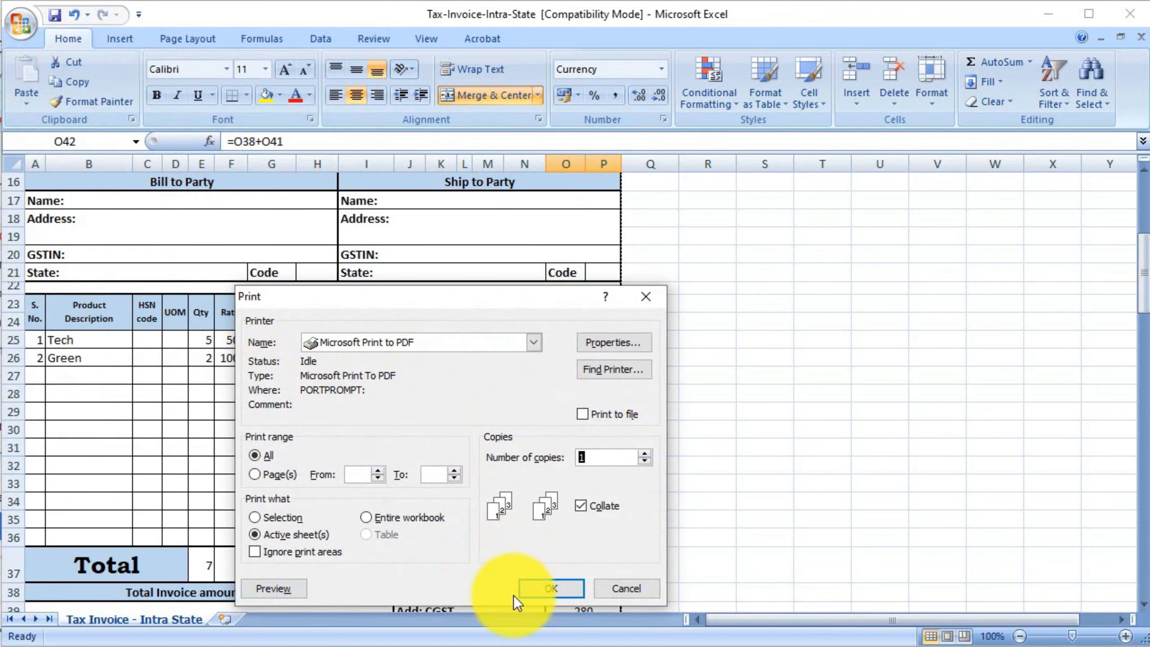
pyautogui.click(565, 588)
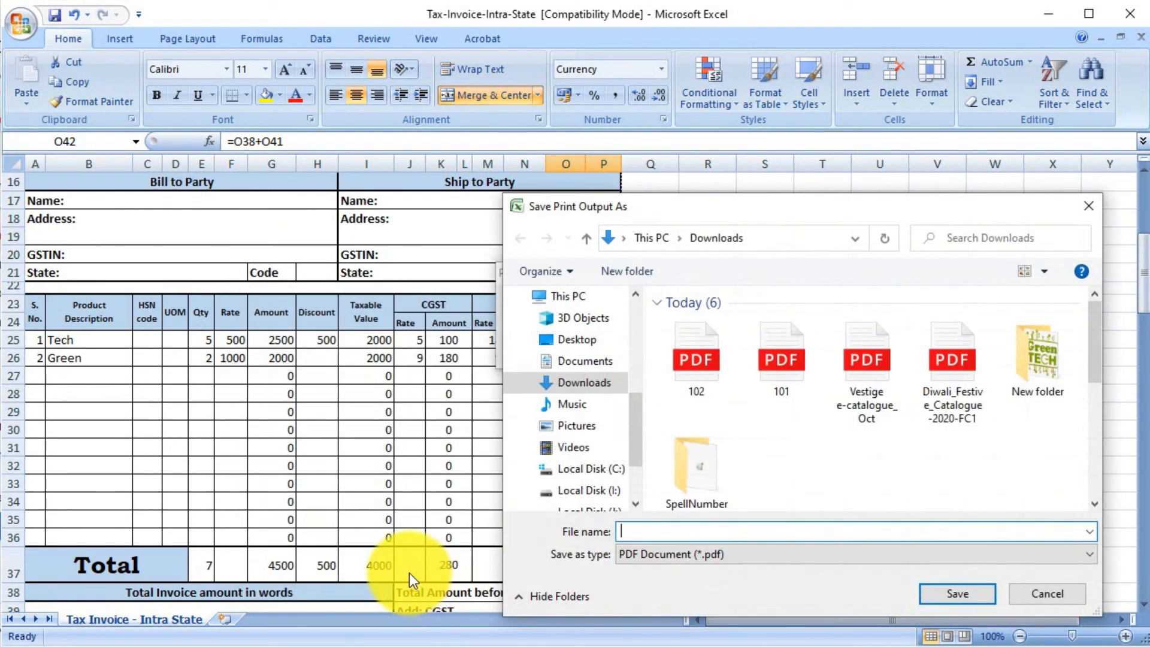
pyautogui.doubleClick(1019, 348)
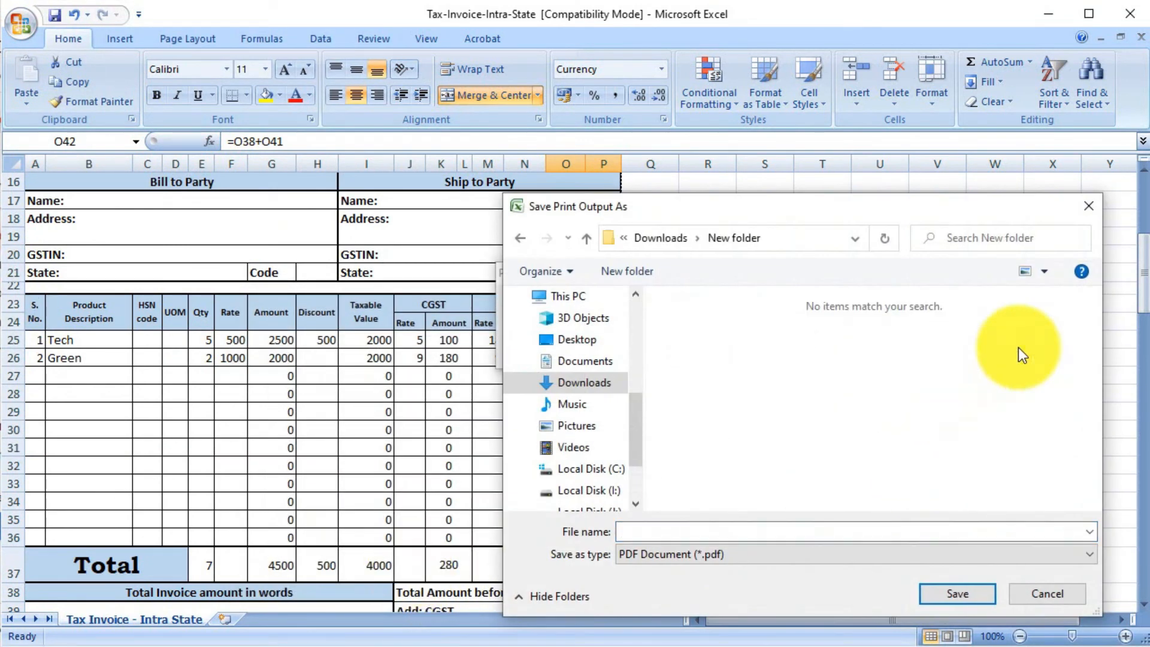
pyautogui.write('101')
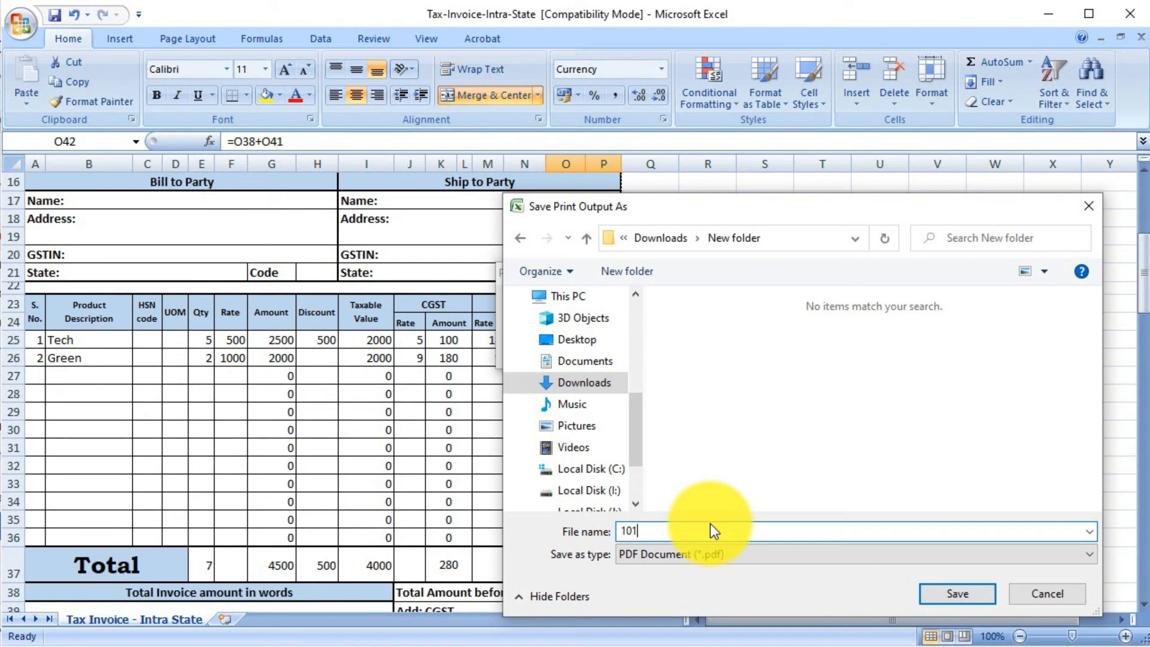
pyautogui.press('Return')
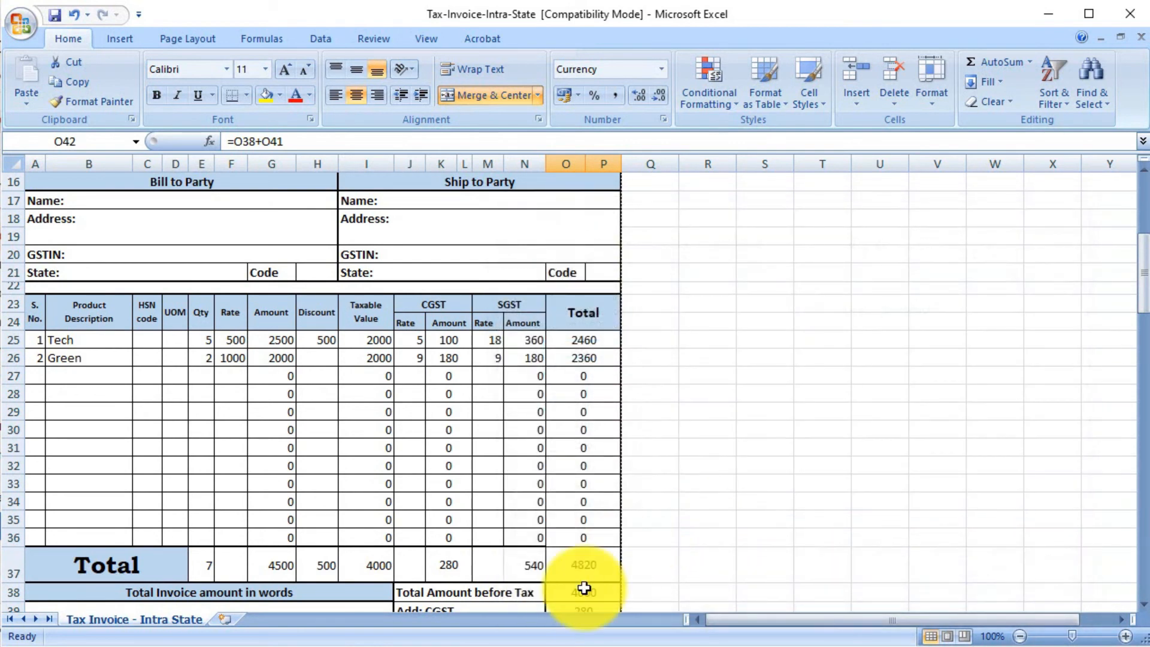
# Change the invoice number in the invoice details to 102
pyautogui.scroll(3, 419, 296)
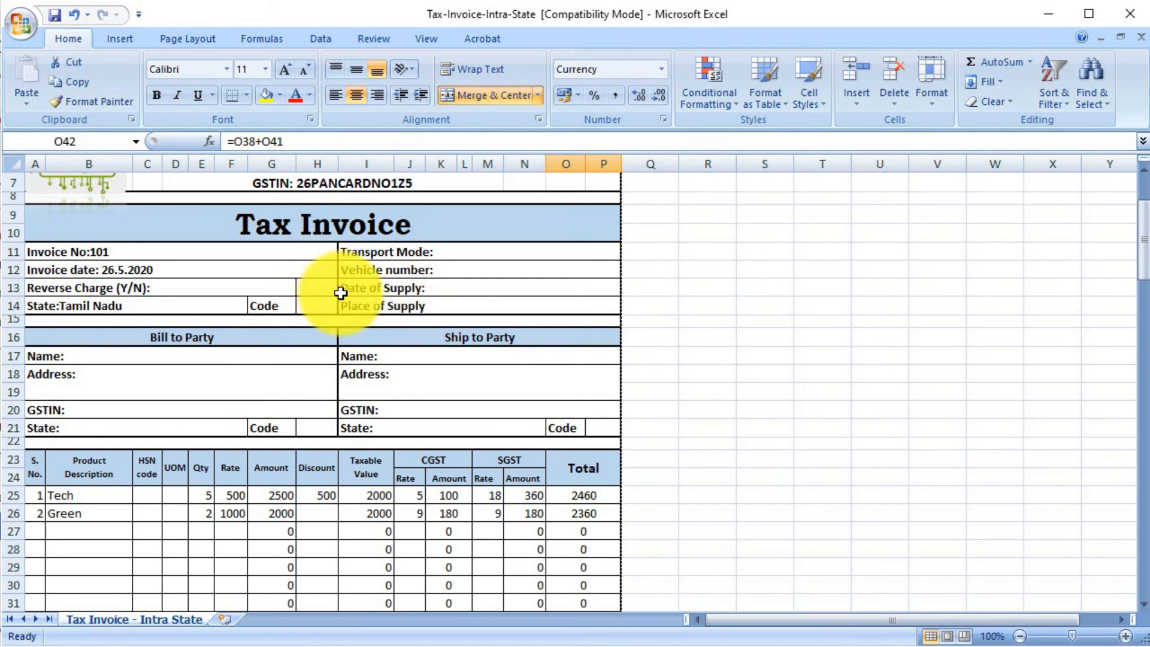
pyautogui.scroll(1, 239, 282)
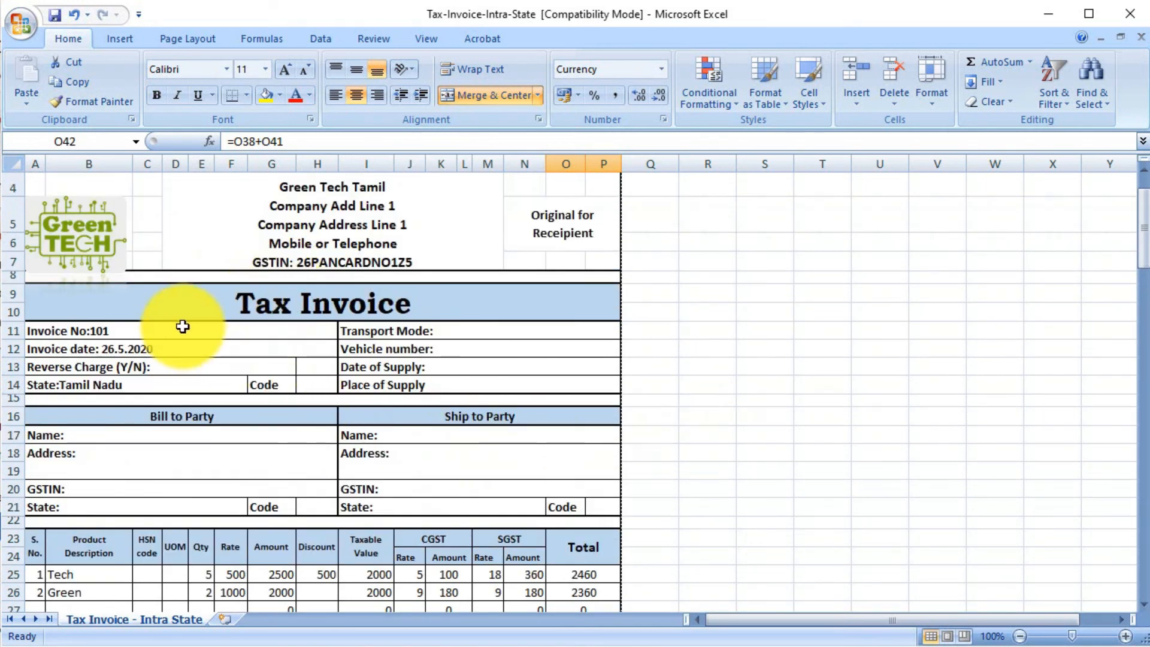
pyautogui.click(144, 328)
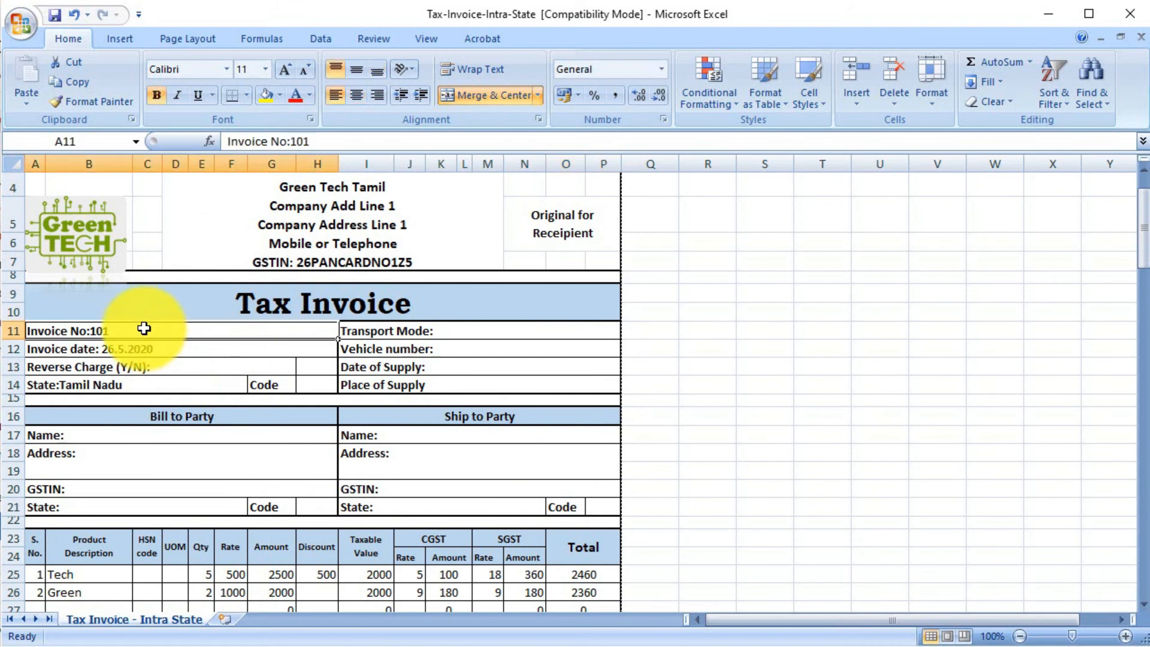
pyautogui.click(323, 144)
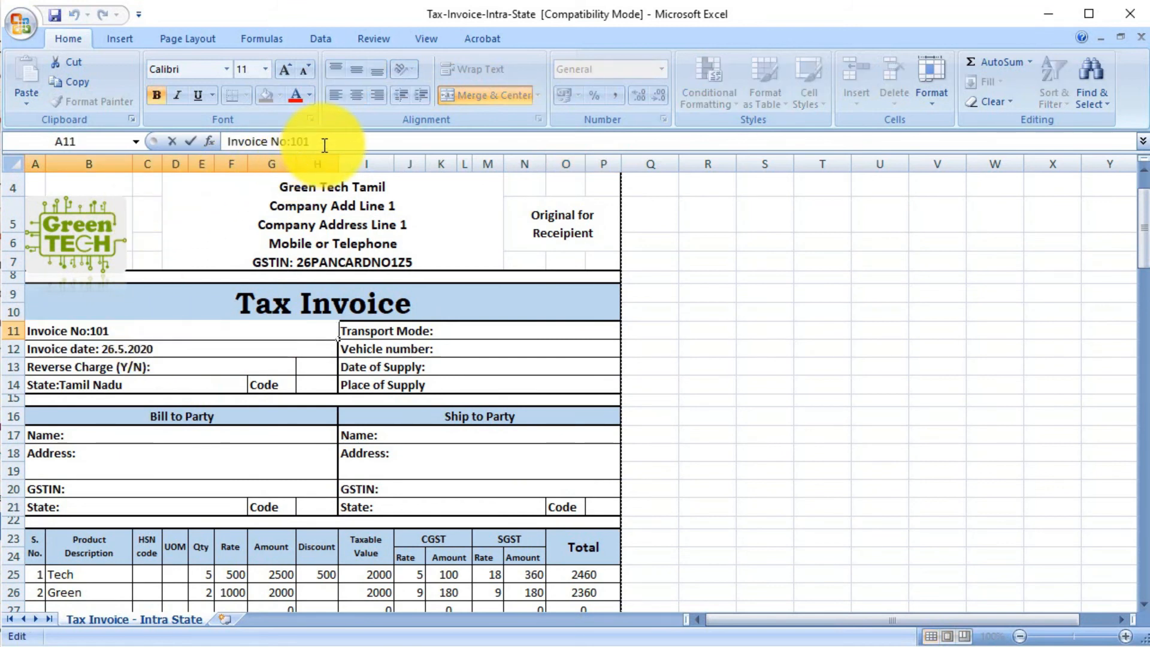
pyautogui.click(187, 348)
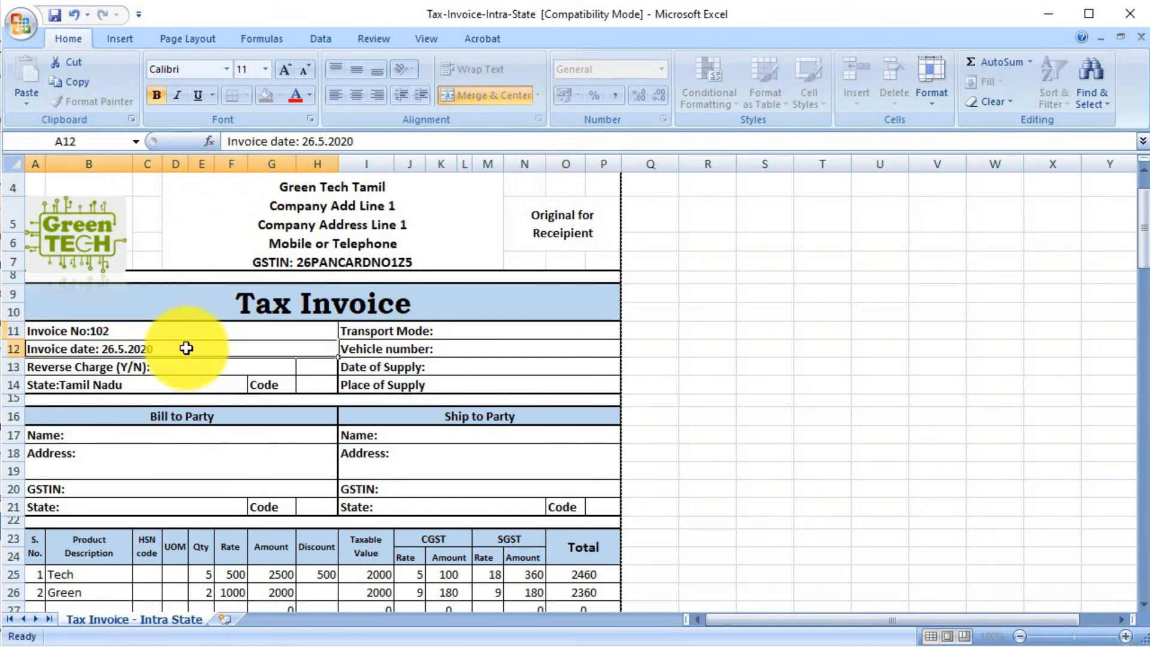
# Print the renumbered invoice with Microsoft Print to PDF, saving it as 102 in New folder
pyautogui.scroll(-3, 228, 417)
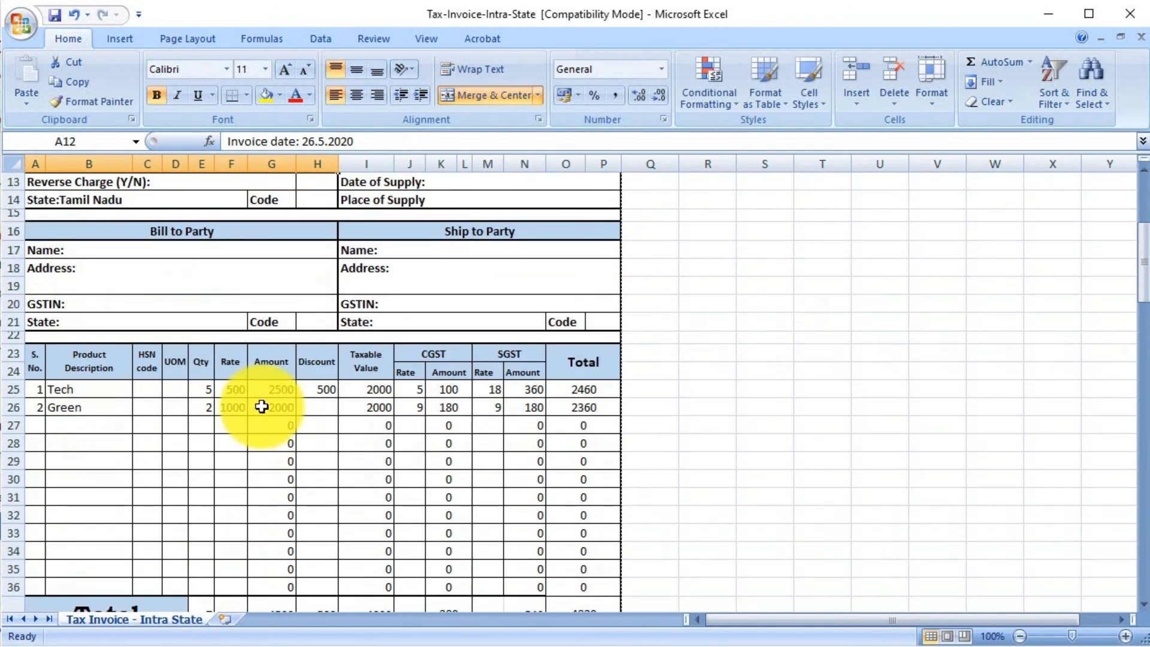
pyautogui.scroll(-5, 483, 440)
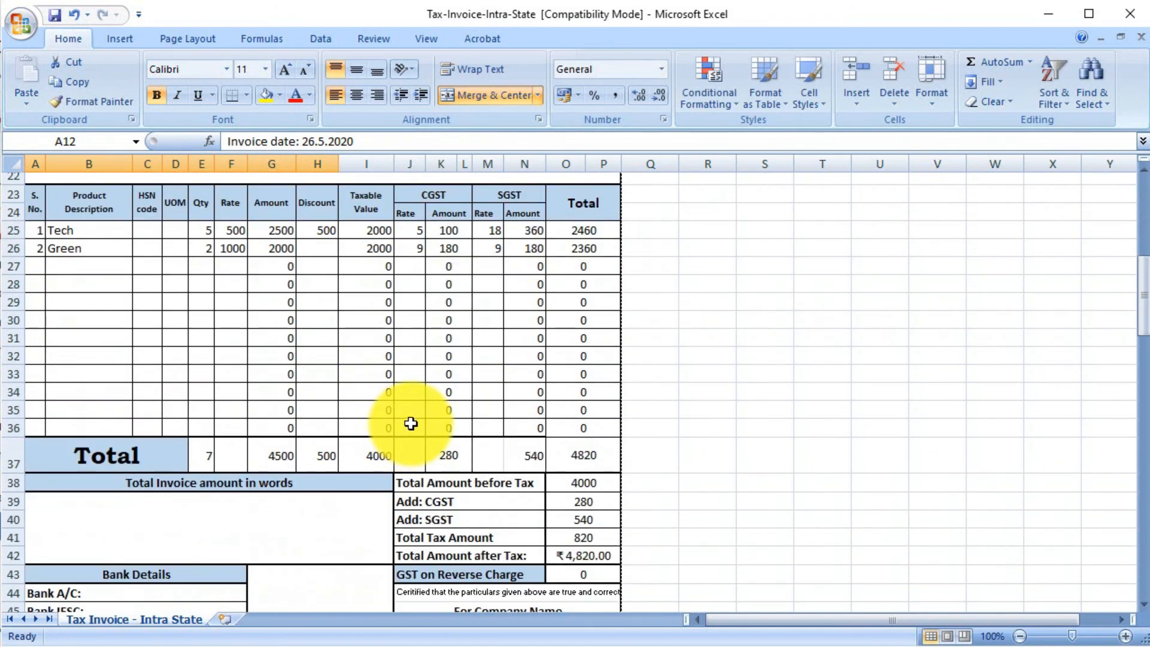
pyautogui.click(24, 17)
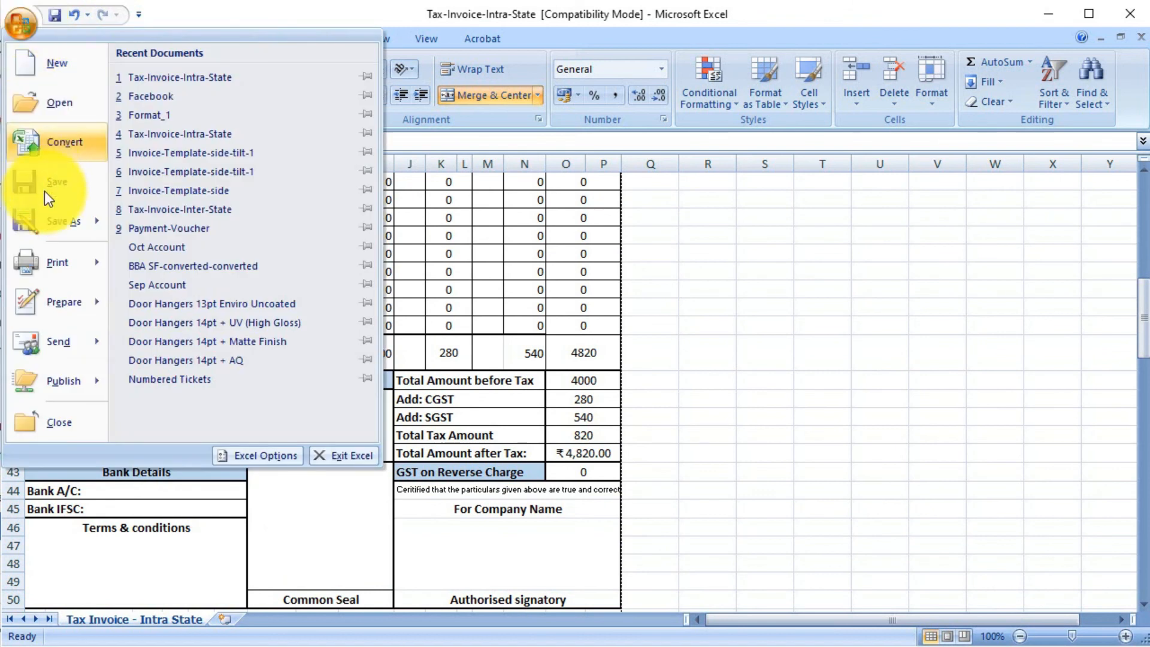
pyautogui.click(44, 280)
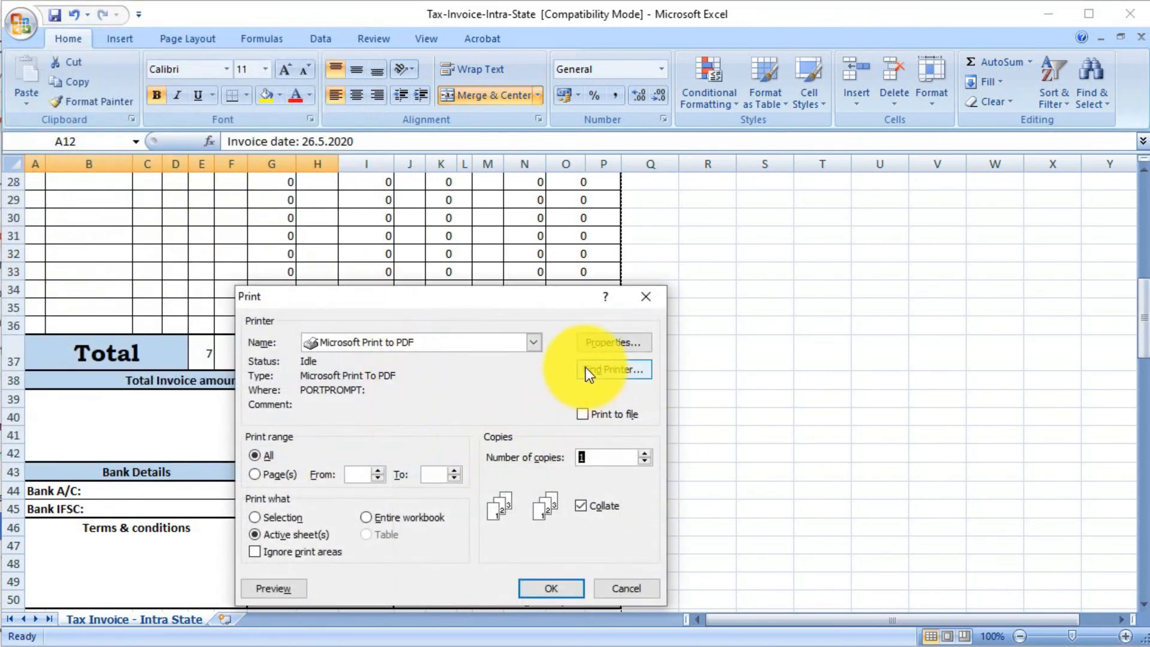
pyautogui.click(549, 588)
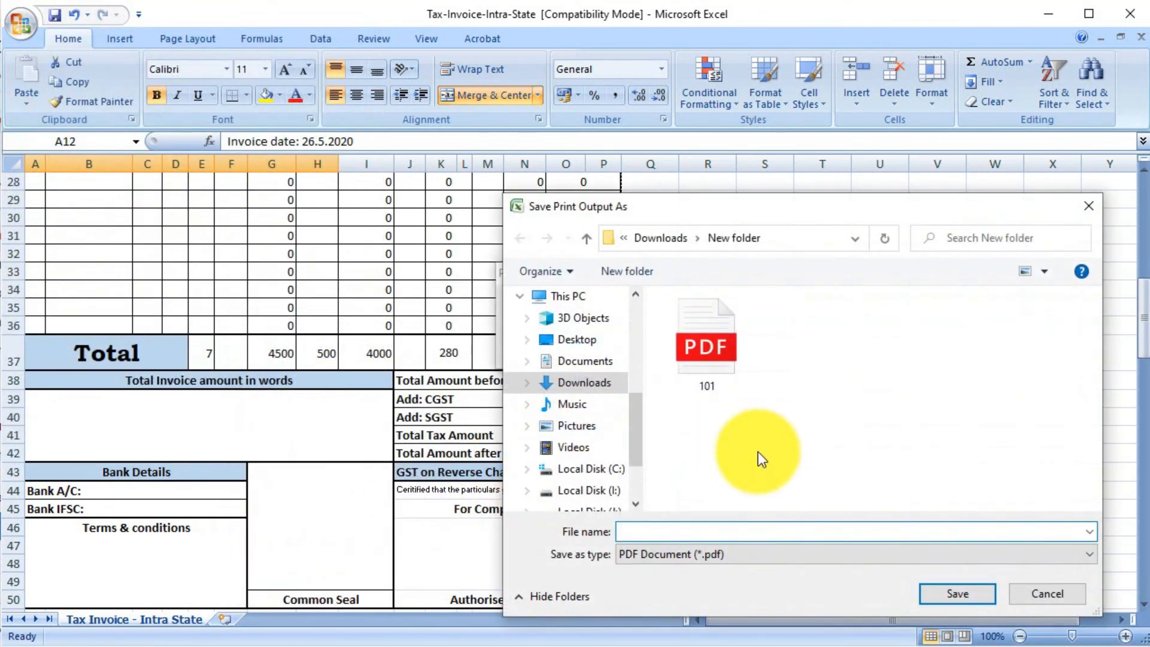
pyautogui.write('102')
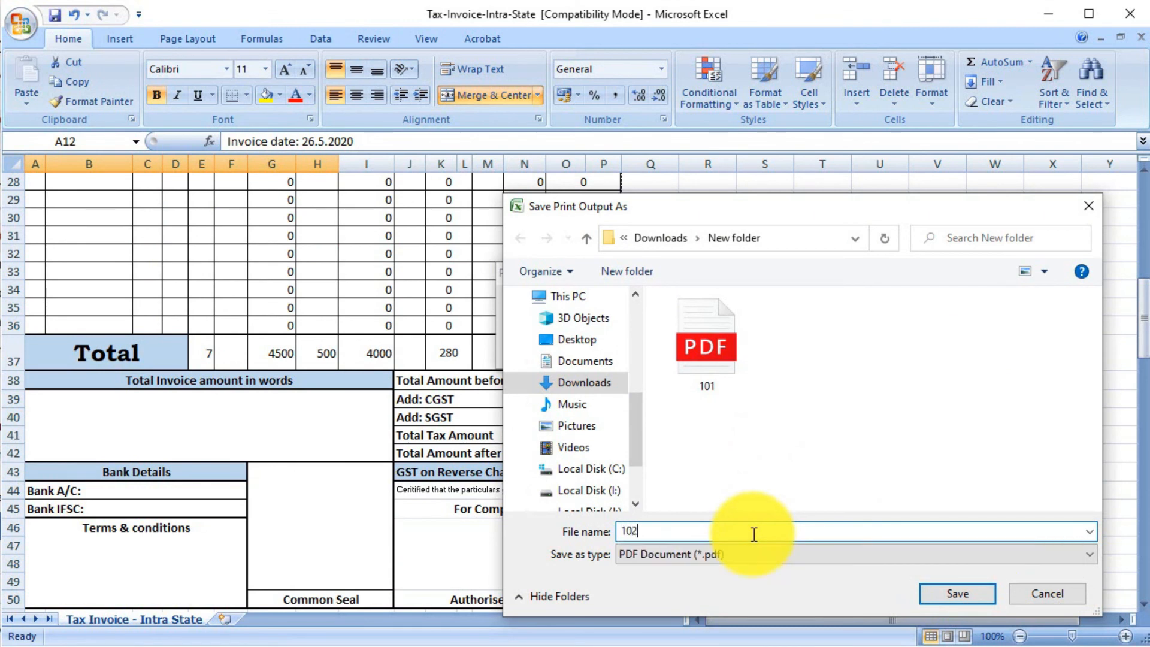
pyautogui.press('Return')
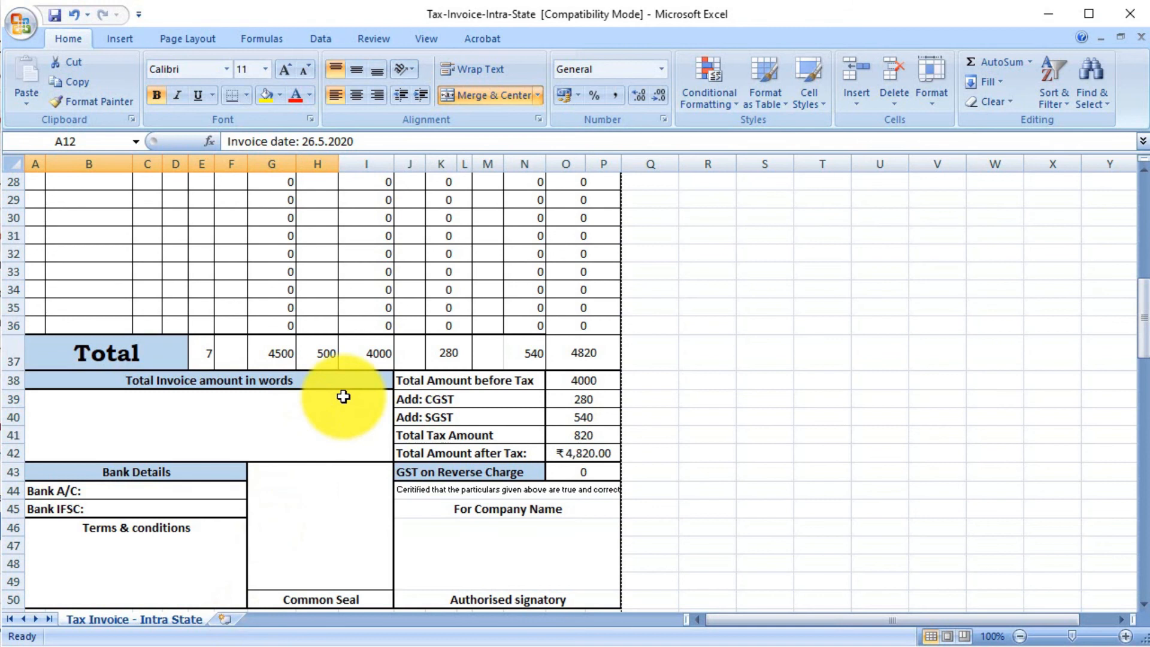
pyautogui.scroll(3, 344, 402)
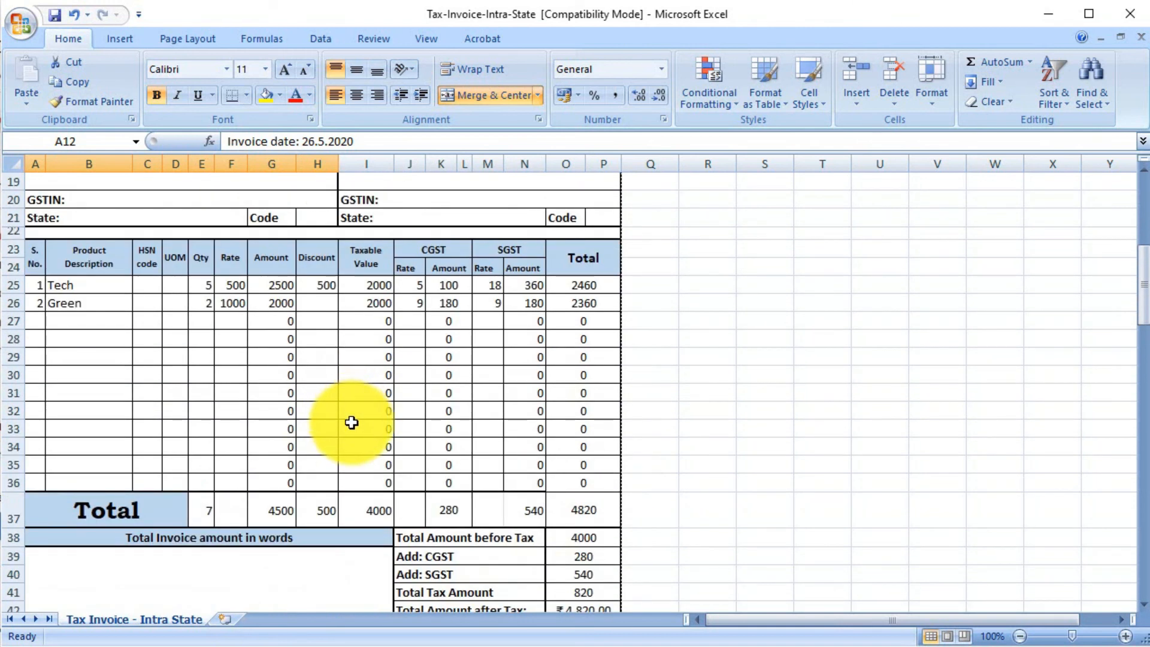
pyautogui.scroll(3, 355, 427)
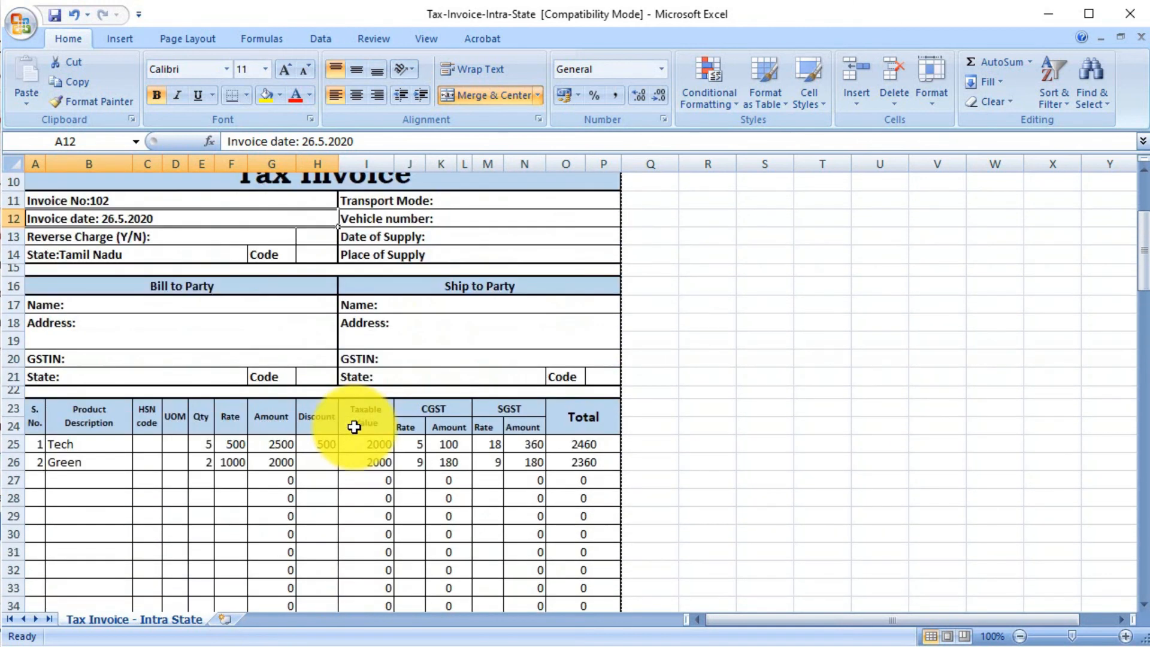
pyautogui.scroll(3, 360, 257)
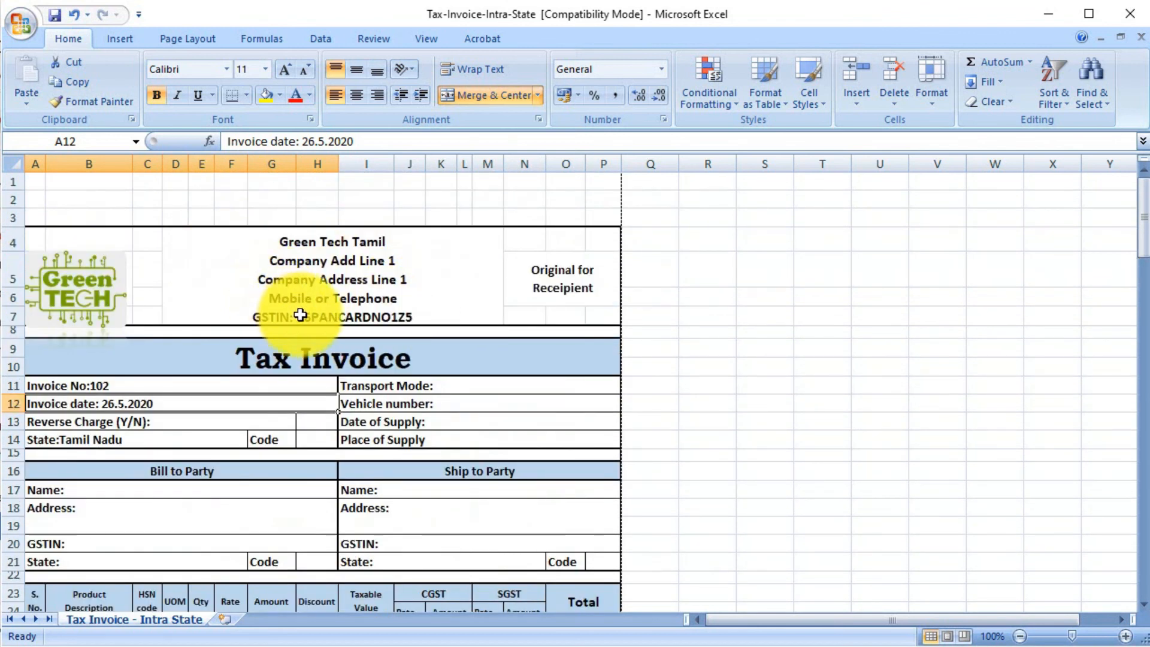
pyautogui.scroll(-2, 306, 348)
pyautogui.scroll(-3, 369, 531)
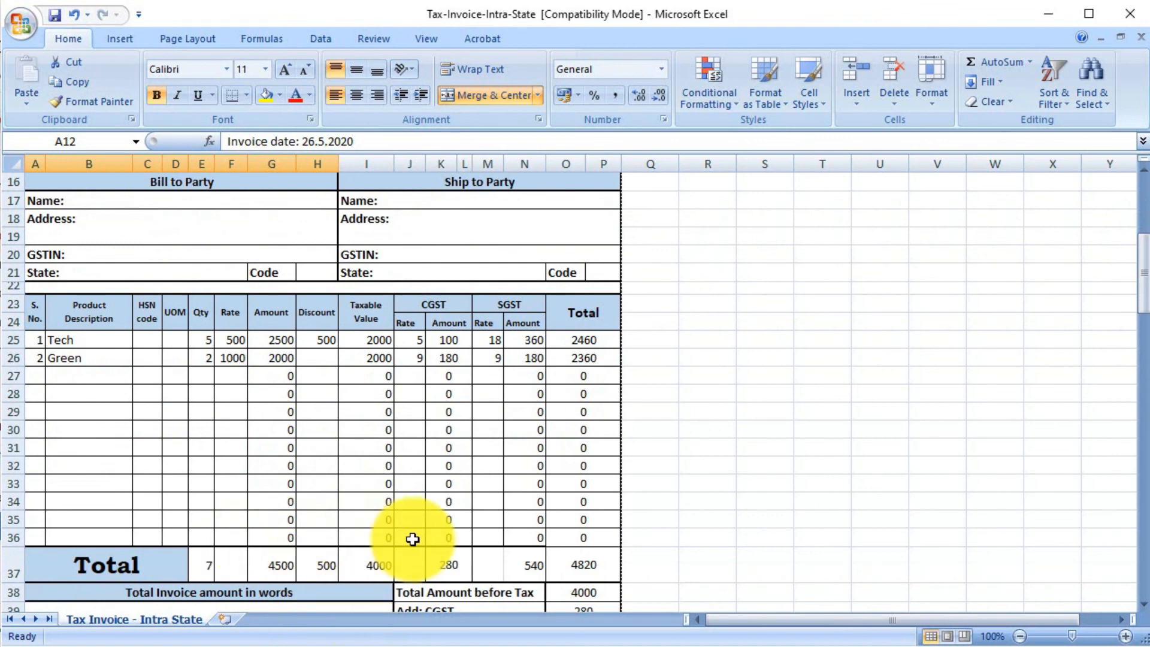
# Switch to File Explorer, open 101.pdf from New folder, and review the printed invoice from its header to the totals
pyautogui.click(119, 645)
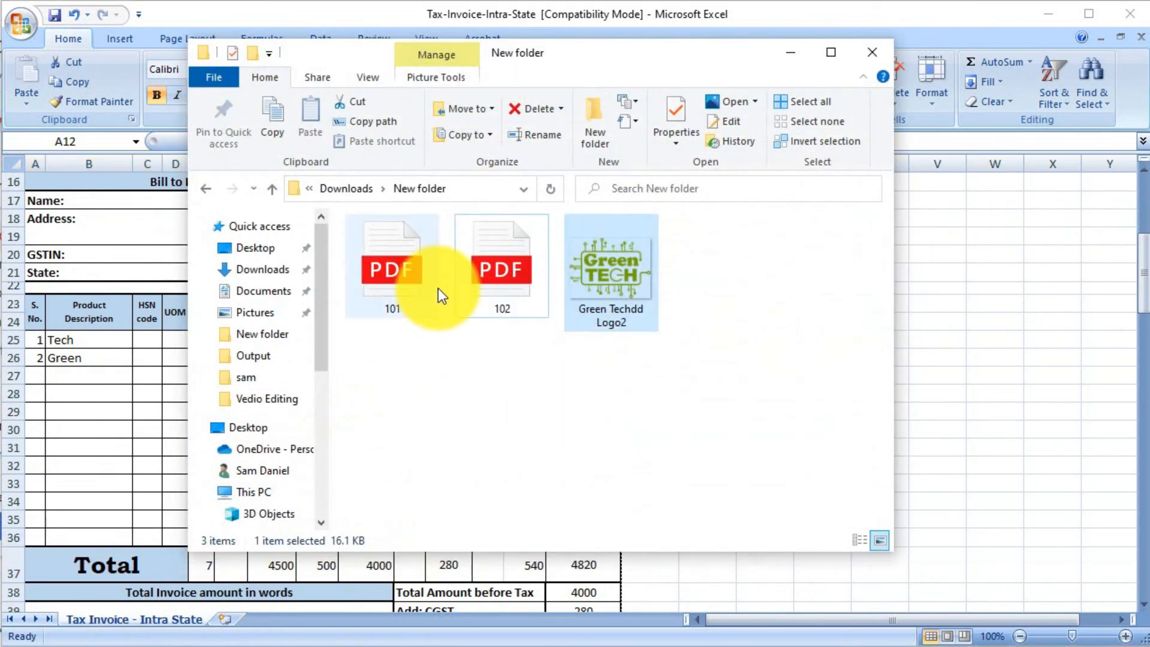
pyautogui.click(414, 271)
pyautogui.scroll(-5, 800, 306)
pyautogui.scroll(-2, 797, 318)
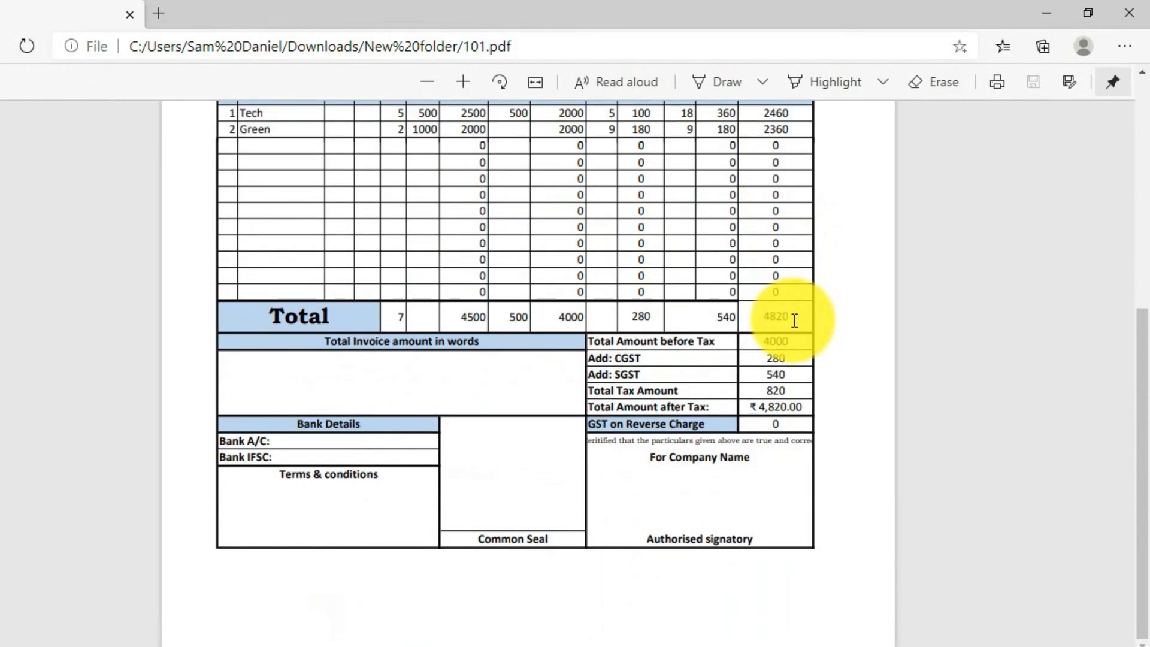
pyautogui.scroll(3, 796, 320)
pyautogui.scroll(3, 778, 318)
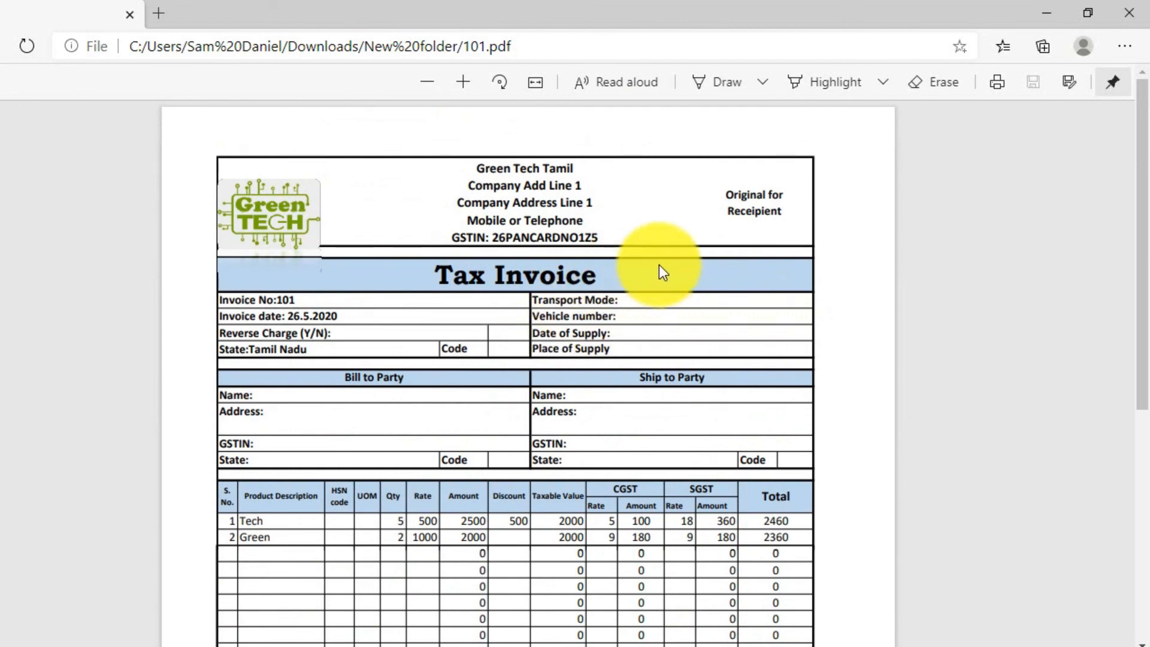
pyautogui.scroll(-6, 665, 275)
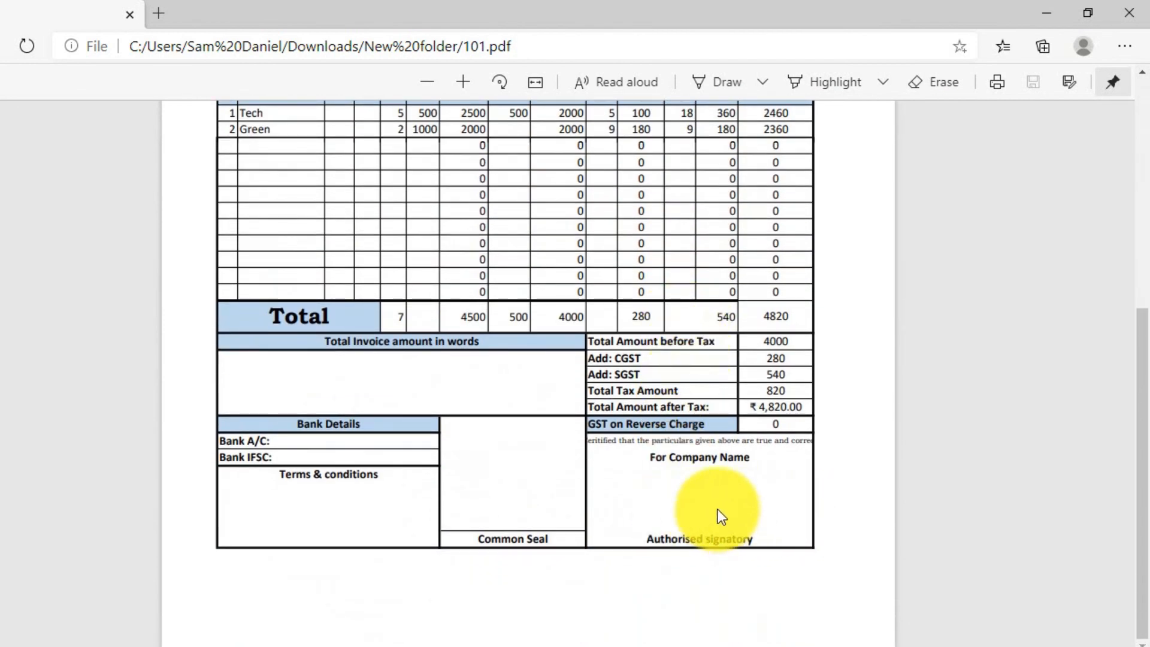
pyautogui.scroll(6, 660, 311)
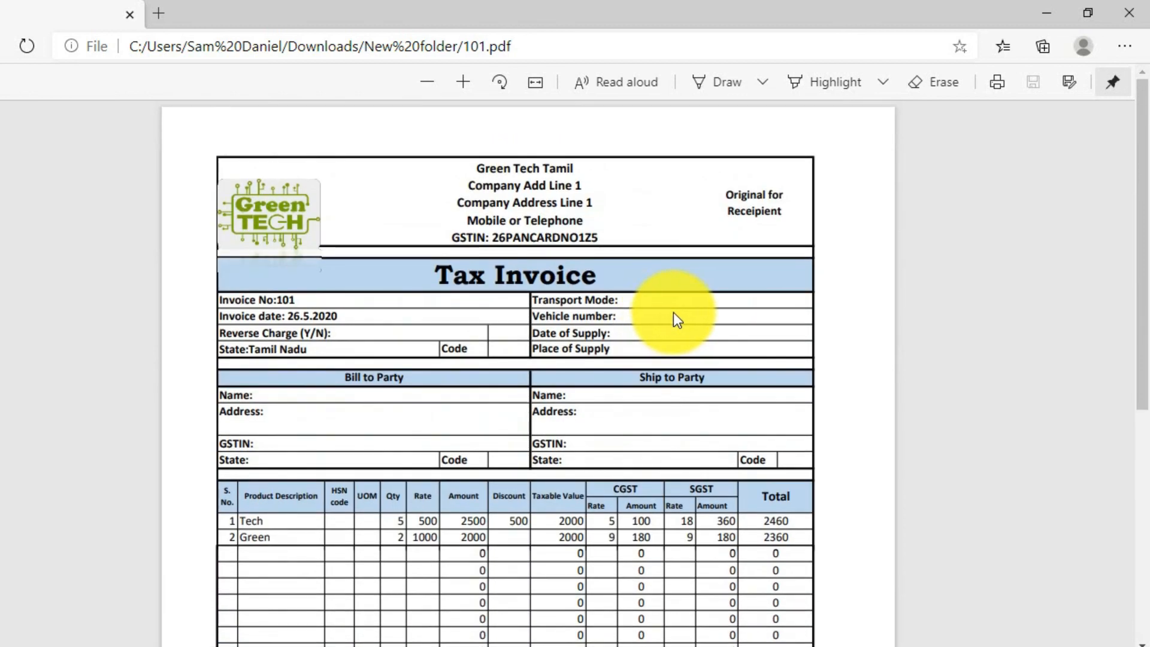
pyautogui.scroll(-6, 635, 301)
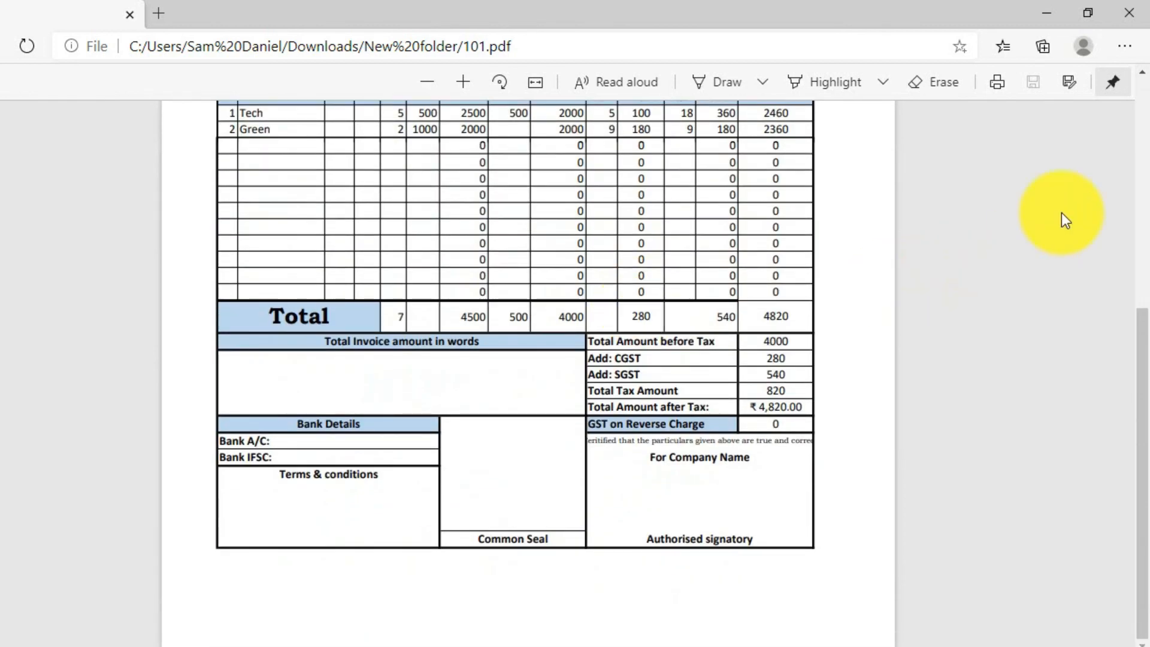
# Return to the folder and open 102.pdf to check the second printed invoice's item lines and totals
pyautogui.hotkey('alt', 'Tab')
pyautogui.doubleClick(503, 285)
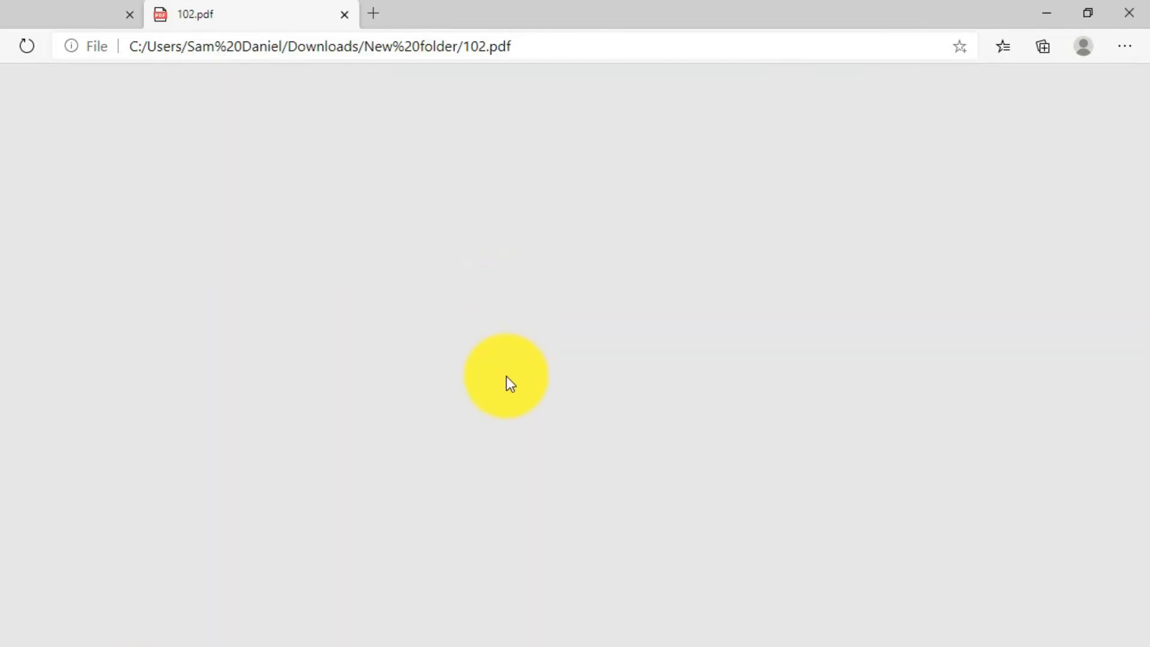
pyautogui.scroll(-6, 506, 409)
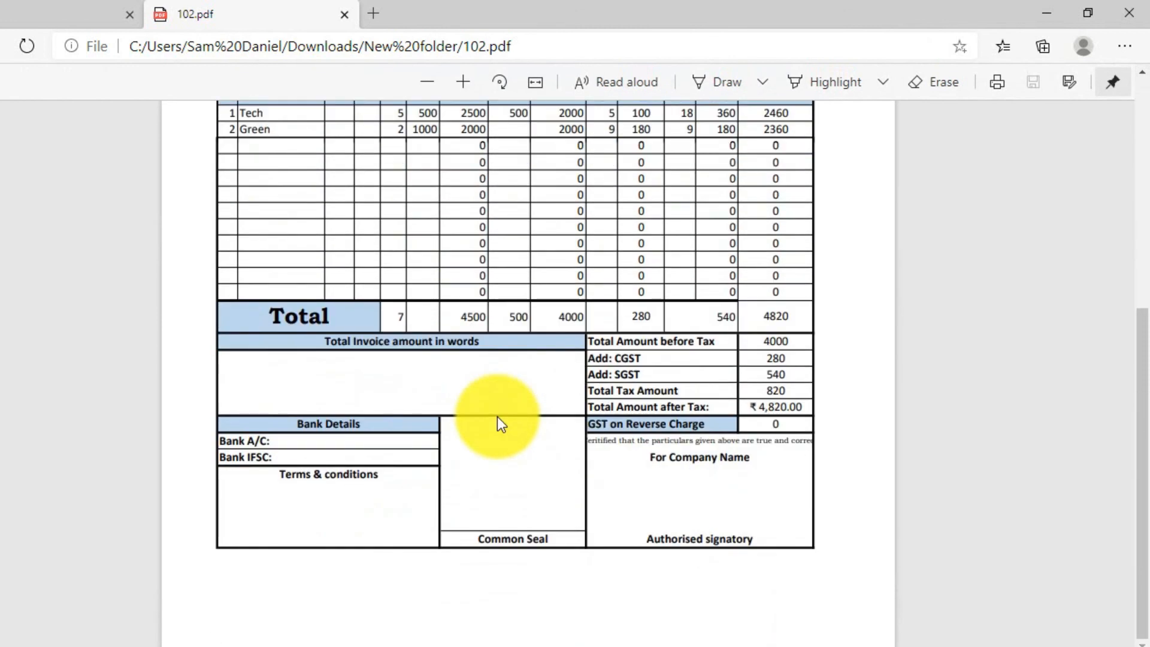